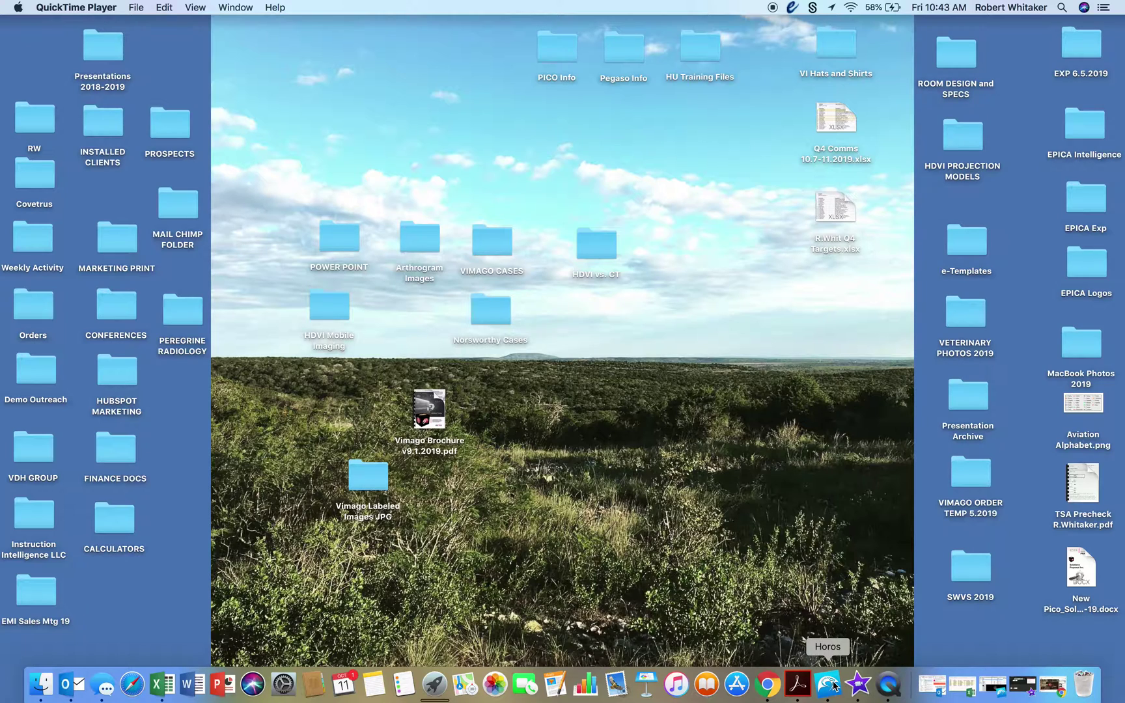
# Launch Horos, then open the DICOM import dialog and cancel it without importing.
pyautogui.click(828, 684)
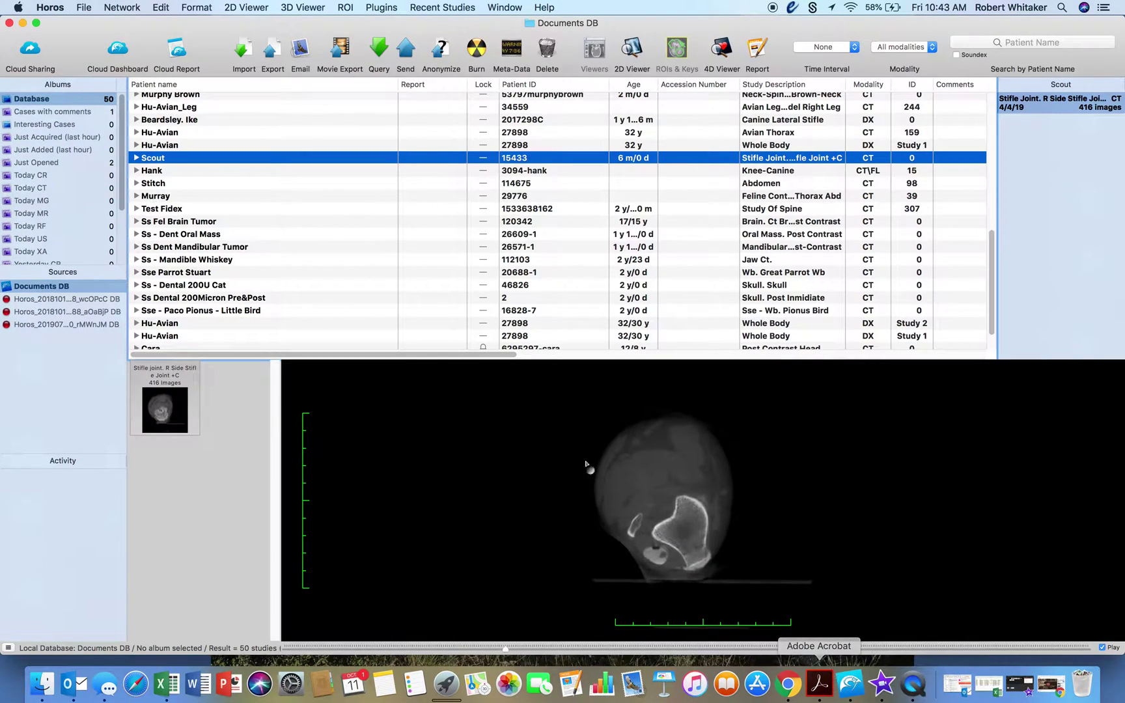
pyautogui.scroll(-3, 223, 260)
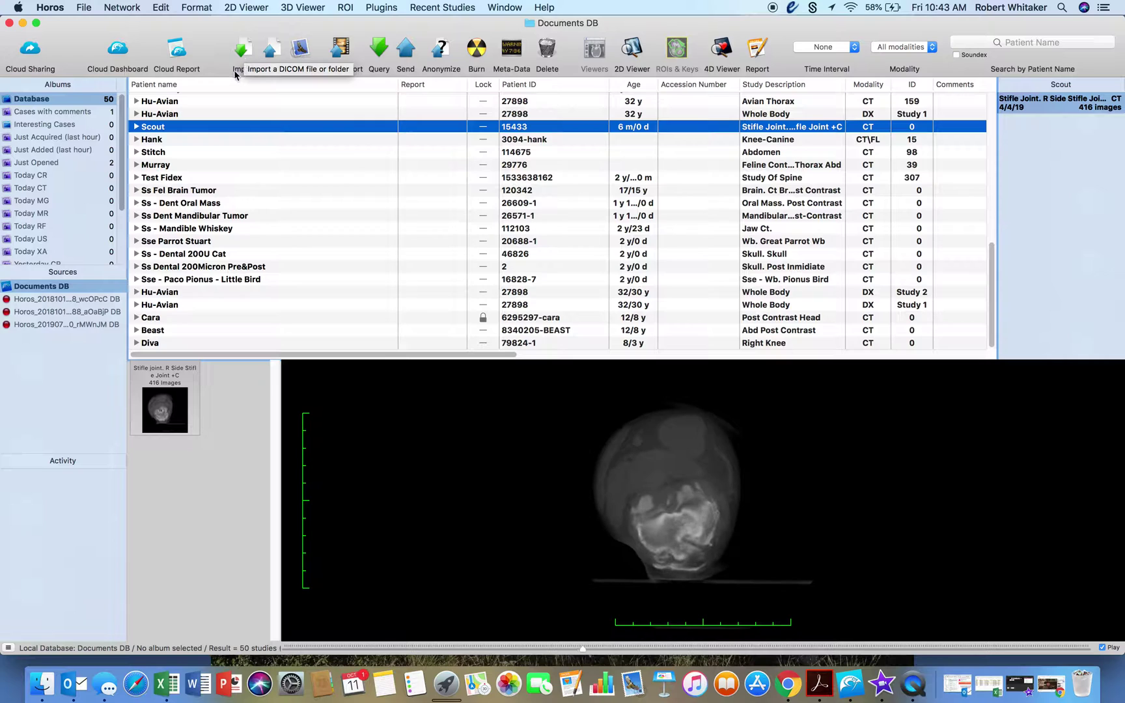
pyautogui.click(242, 53)
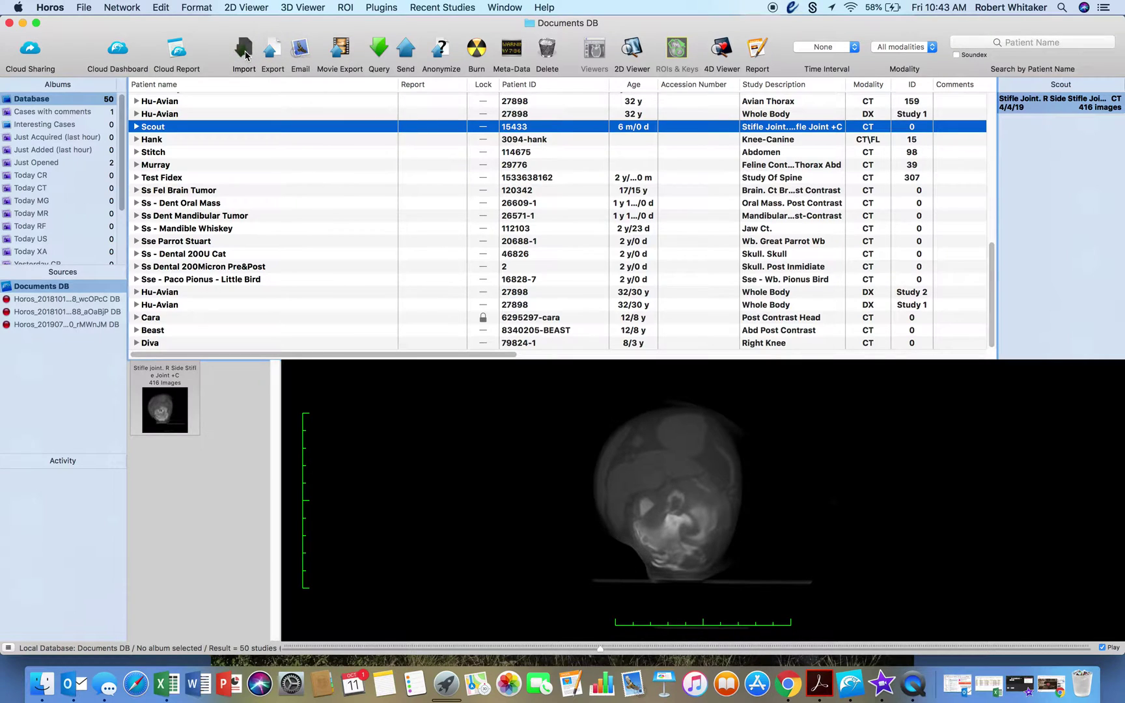
pyautogui.click(368, 222)
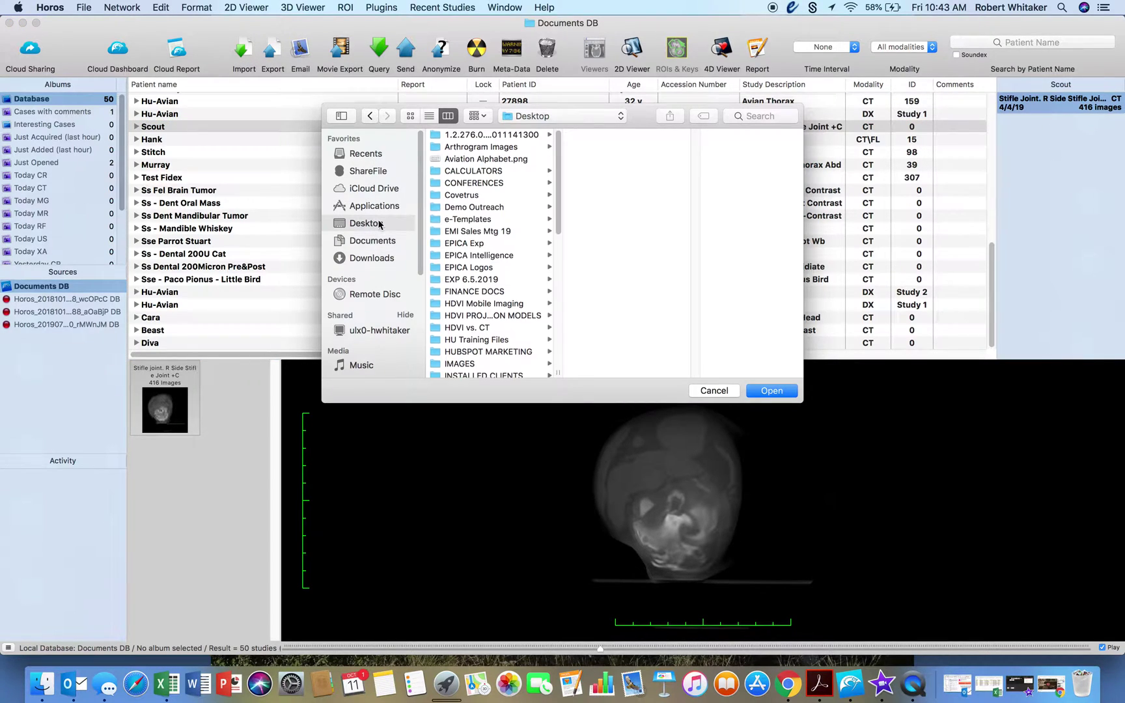
pyautogui.click(714, 390)
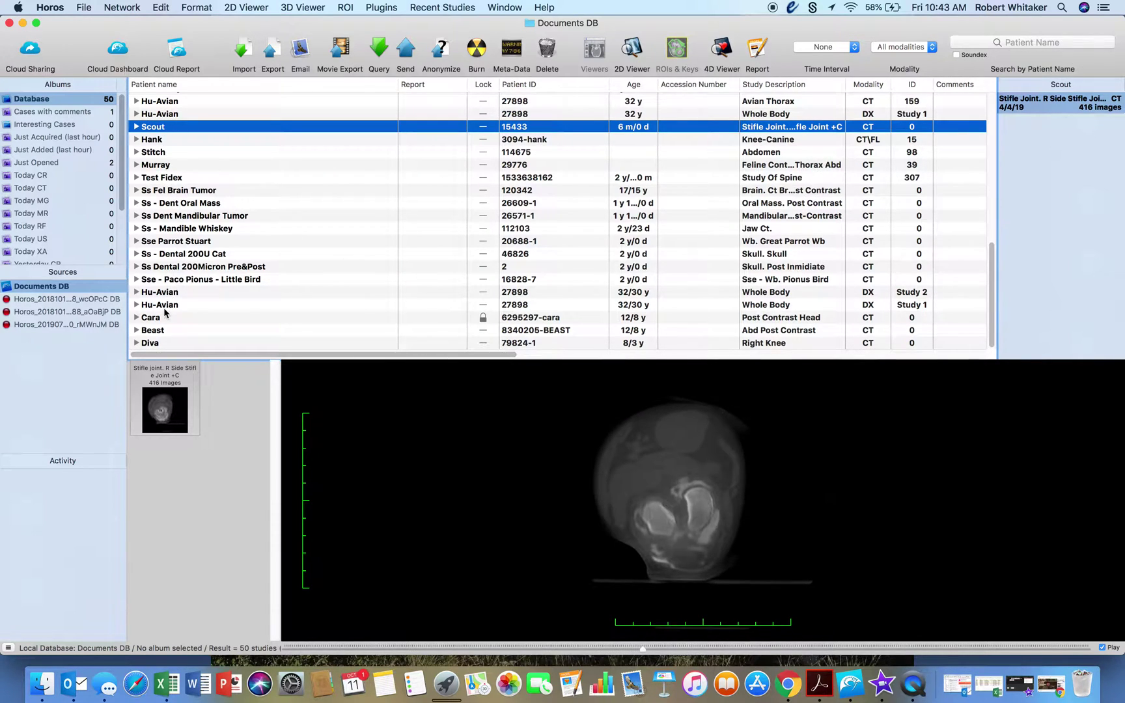
# Select the Jaw Ct. study in the patient list to preview its slices.
pyautogui.scroll(1, 160, 169)
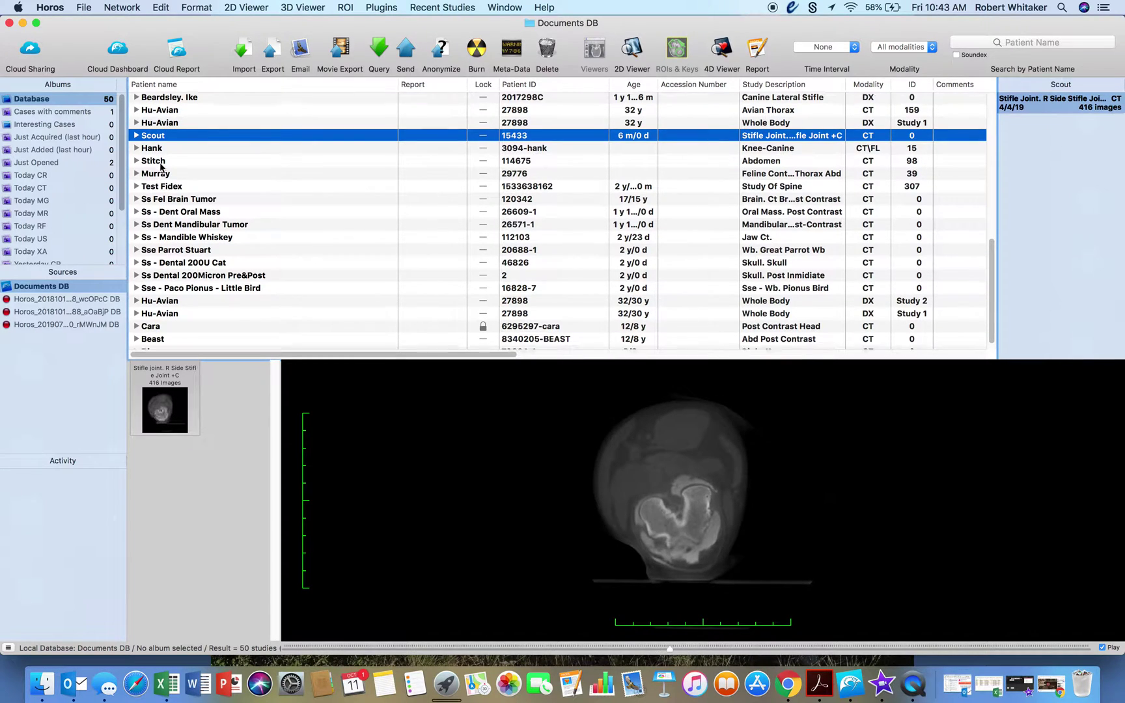
pyautogui.scroll(-1, 166, 183)
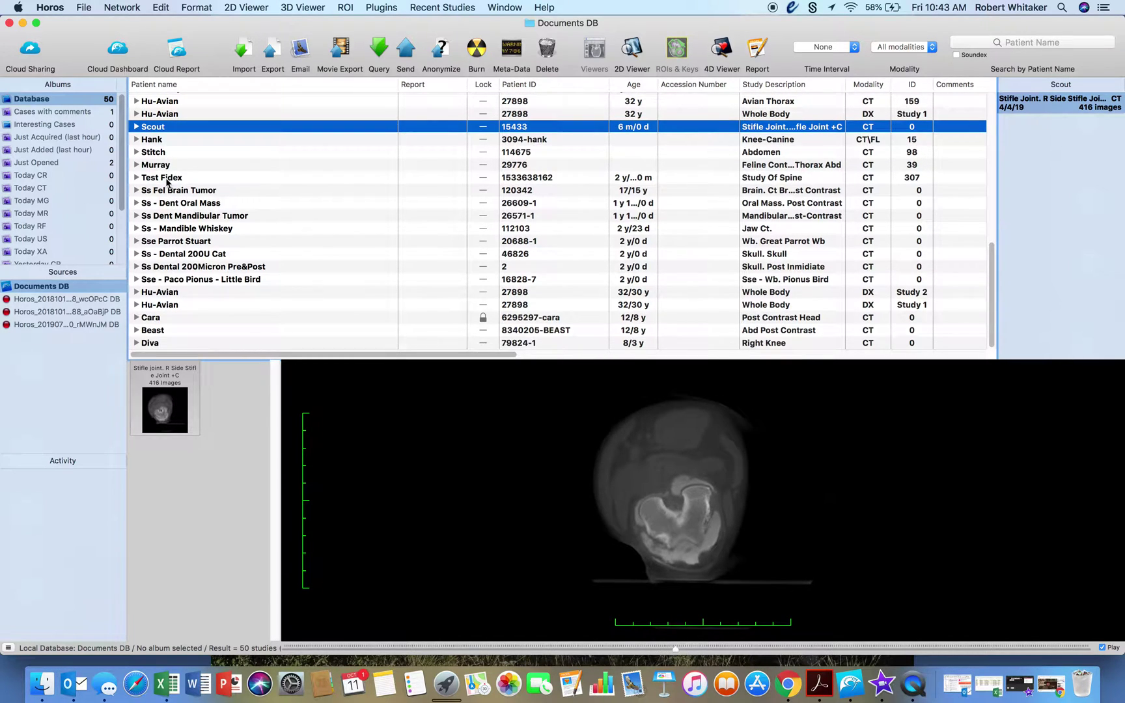
pyautogui.click(185, 230)
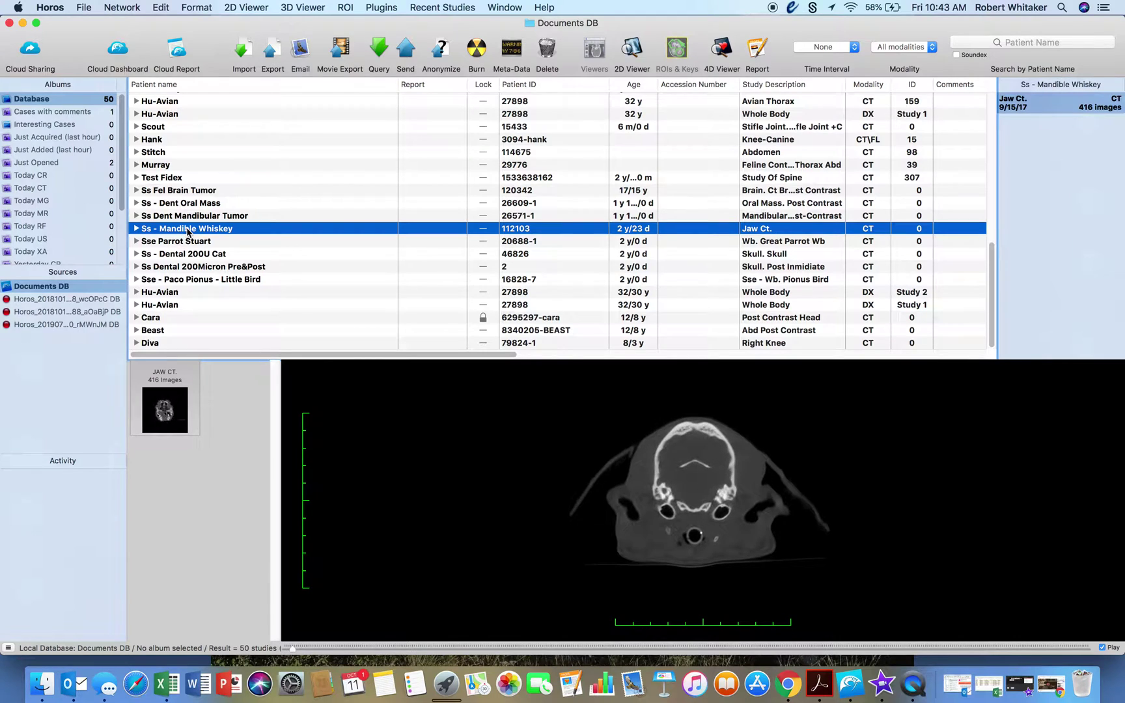
# Open the Jaw Ct. series in the 2D viewer, scroll its slices, and create a 3D volume rendering.
pyautogui.click(236, 234)
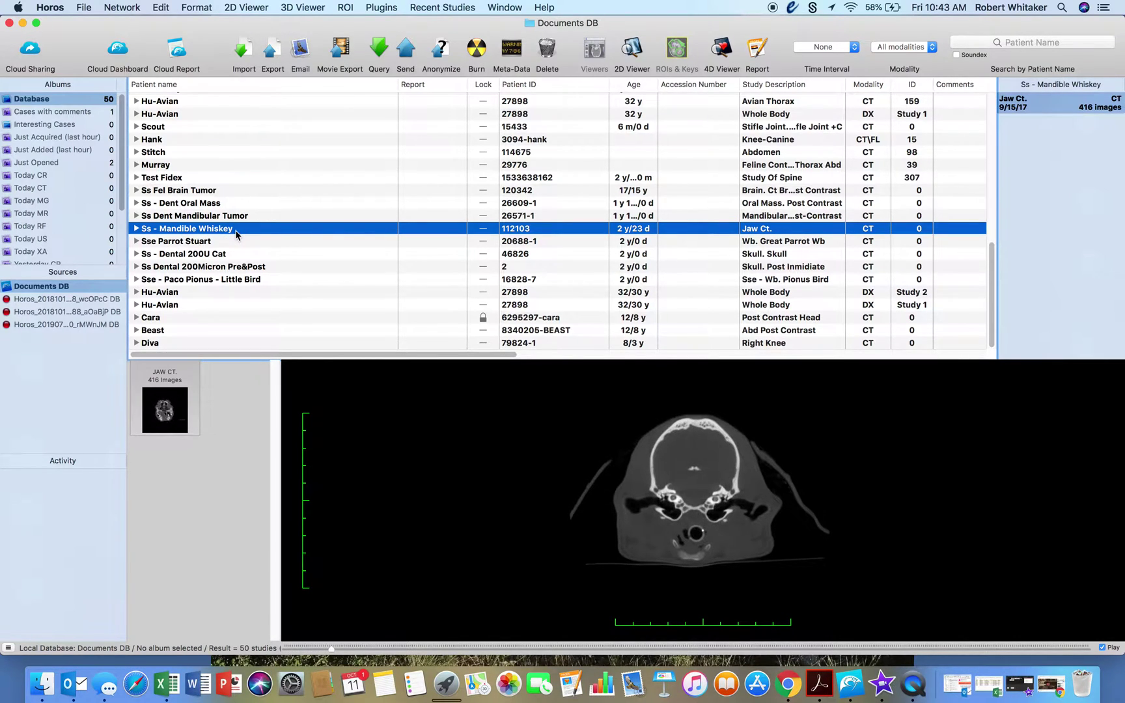
pyautogui.doubleClick(236, 234)
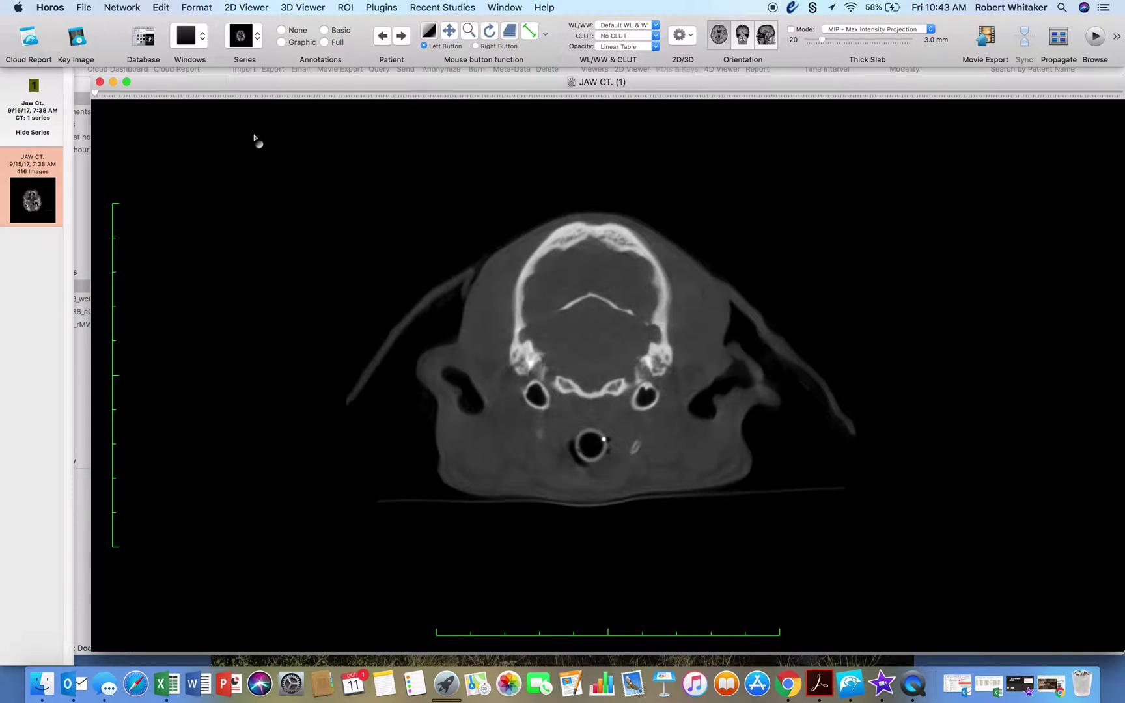
pyautogui.scroll(-20, 384, 298)
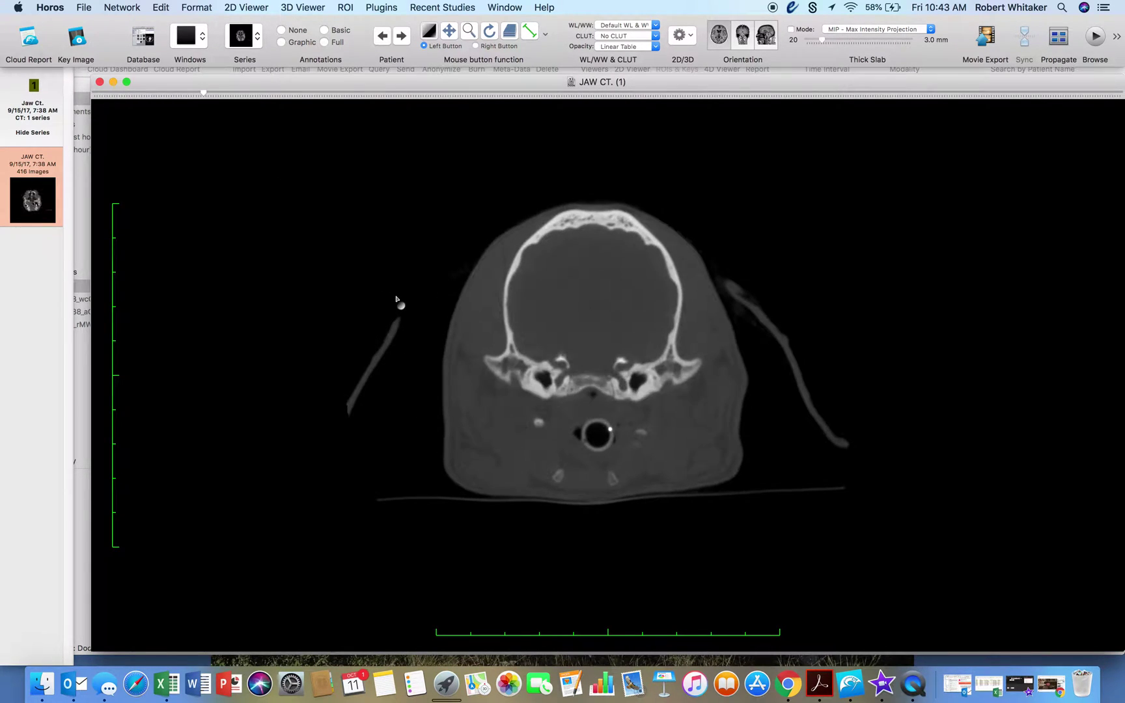
pyautogui.scroll(-12, 397, 299)
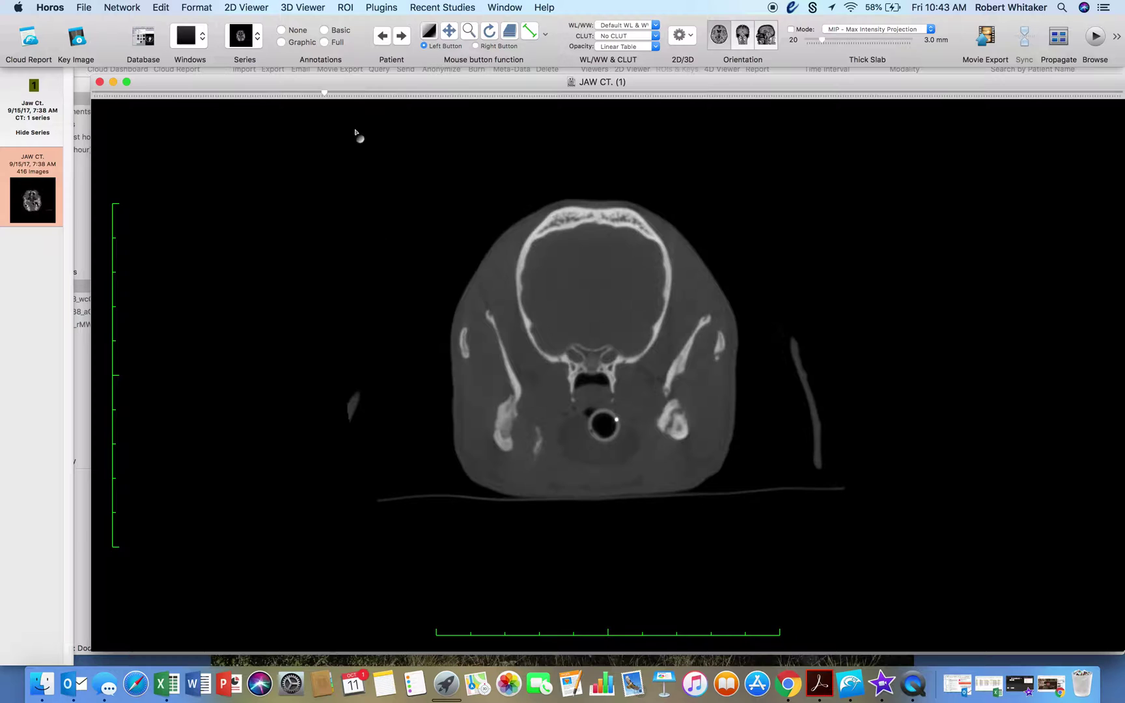
pyautogui.click(301, 8)
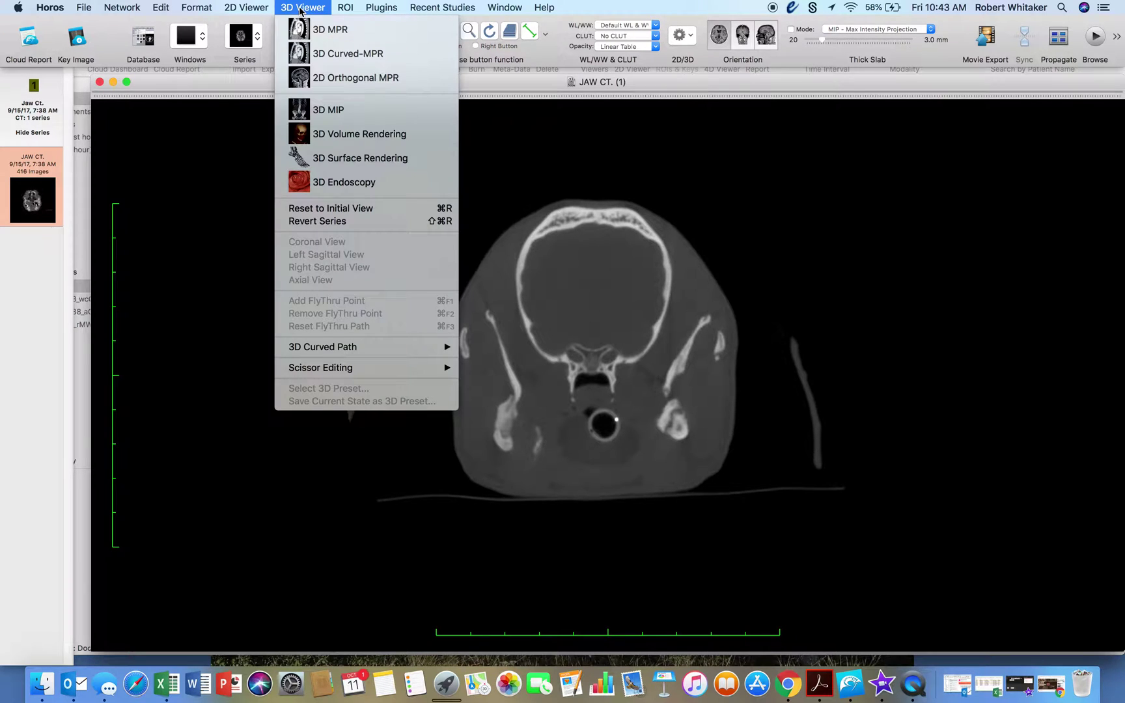
pyautogui.click(329, 136)
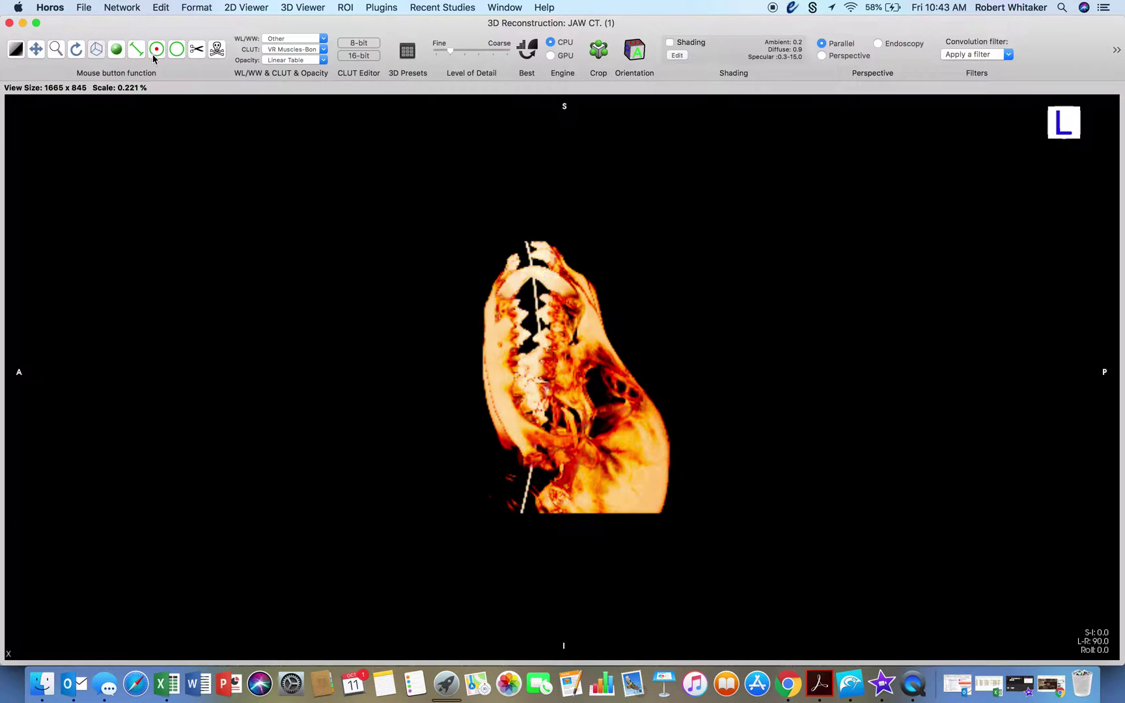
# Rotate the Jaw CT volume rendering to a side-on view of the skull.
pyautogui.moveTo(566, 306); pyautogui.dragTo(459, 349)
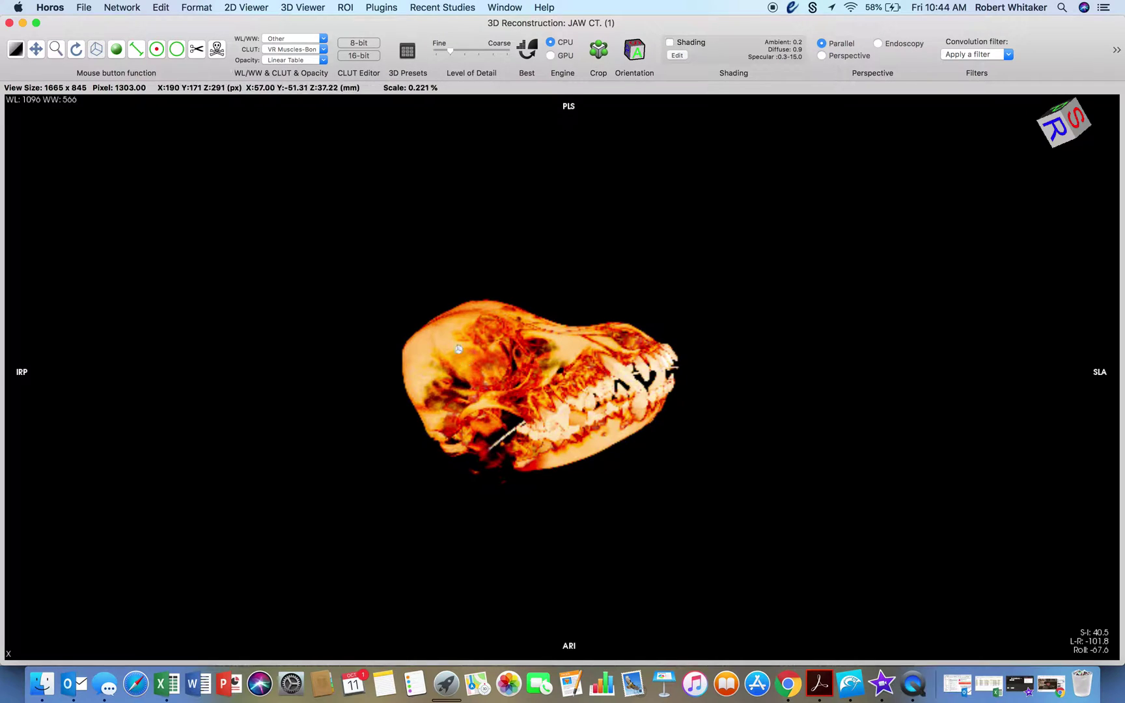
# Try the CT - Bone window level preset, then dismiss the presets list.
pyautogui.click(323, 39)
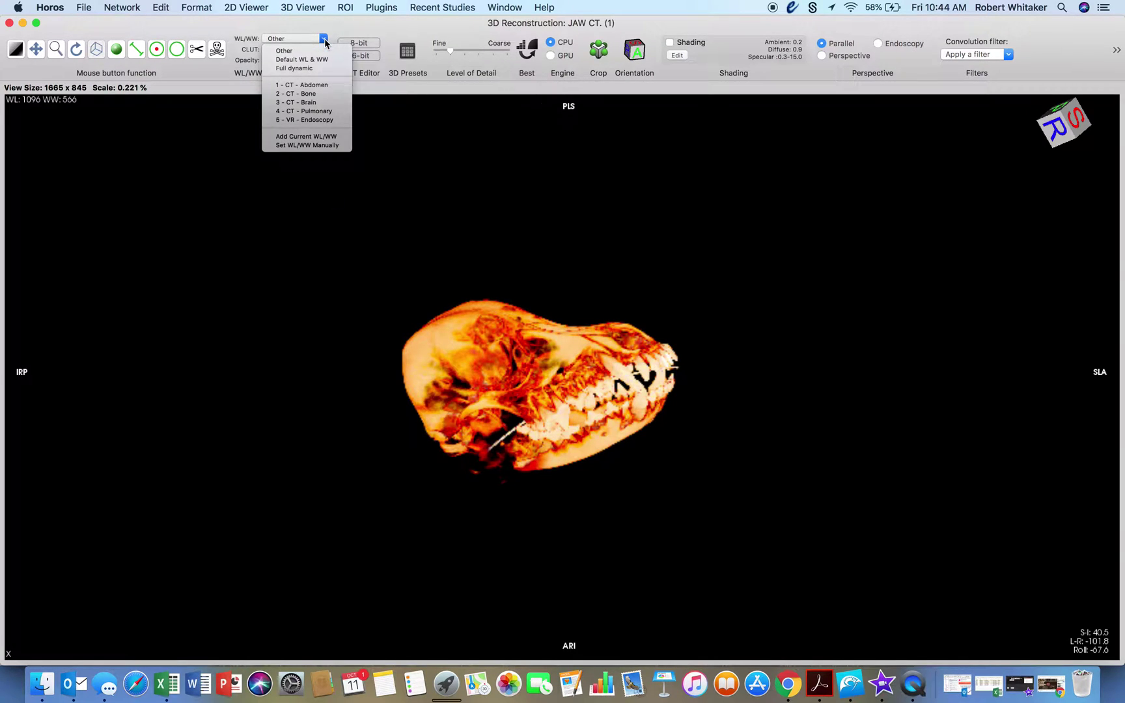
pyautogui.click(318, 96)
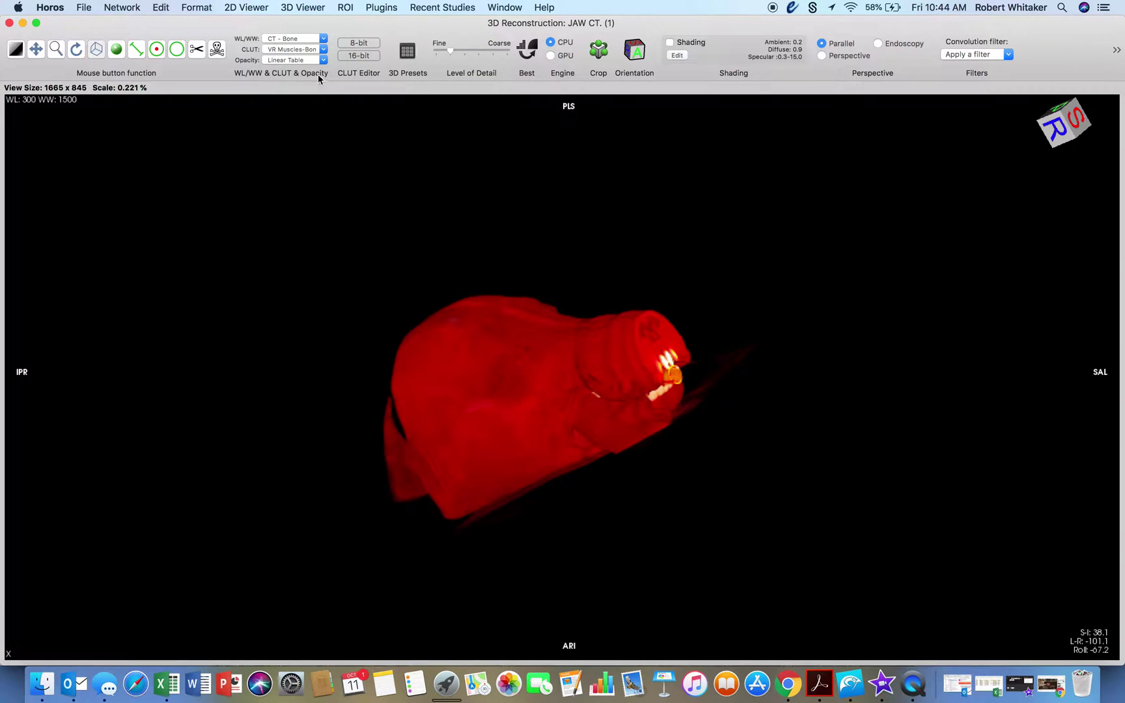
pyautogui.click(323, 39)
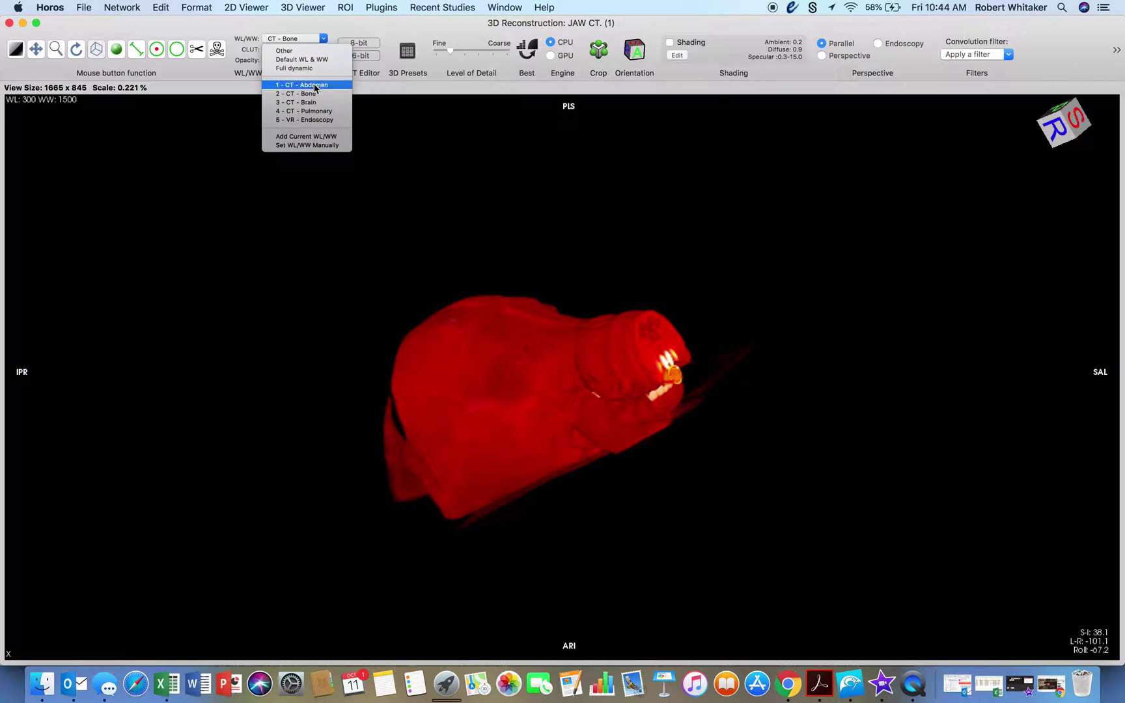
pyautogui.click(315, 51)
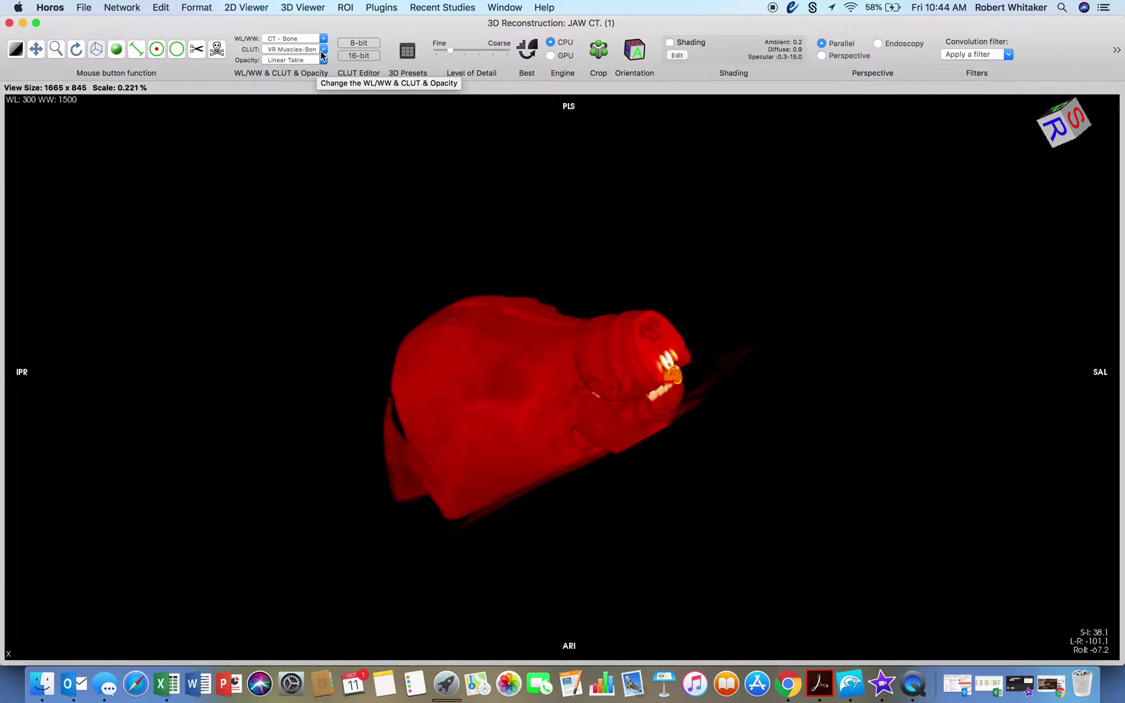
# Try the VR Red Vessels colour table, then apply VR Bones and adjust window level.
pyautogui.click(324, 50)
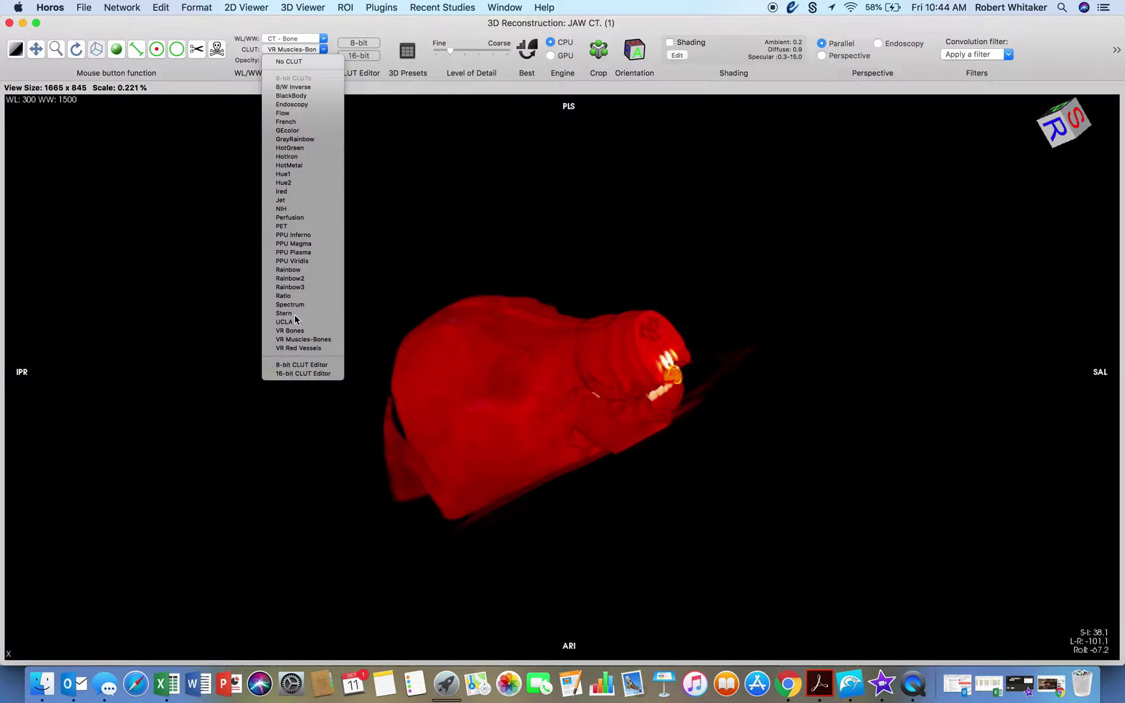
pyautogui.click(323, 52)
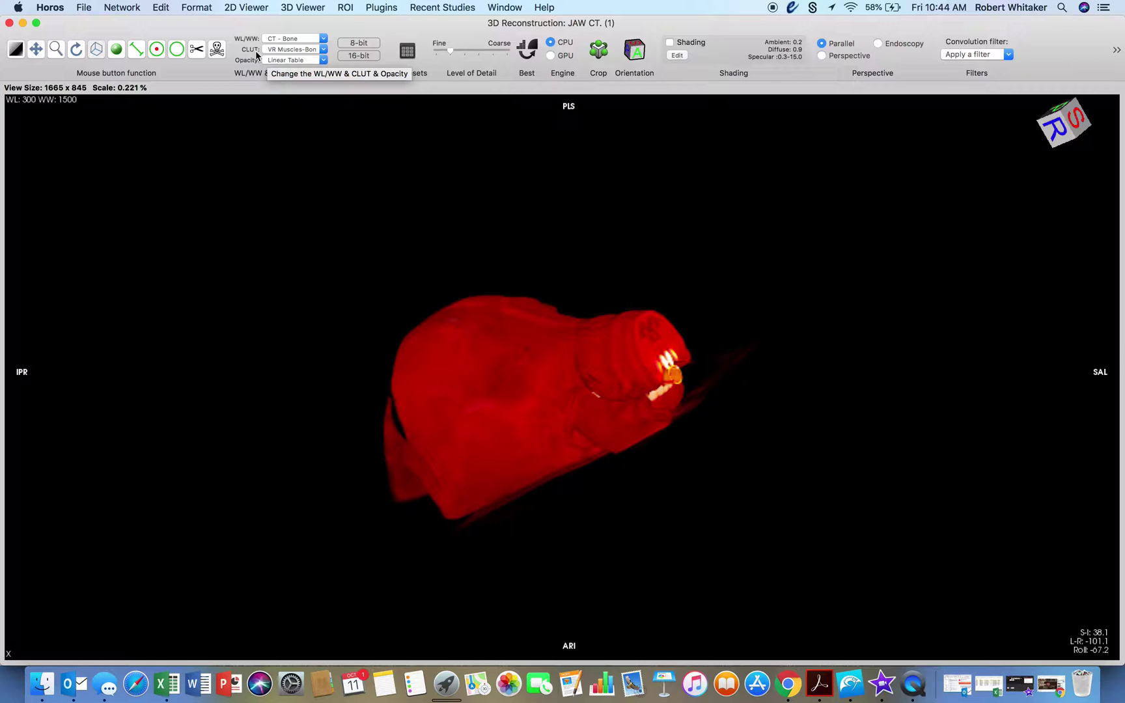
pyautogui.click(321, 52)
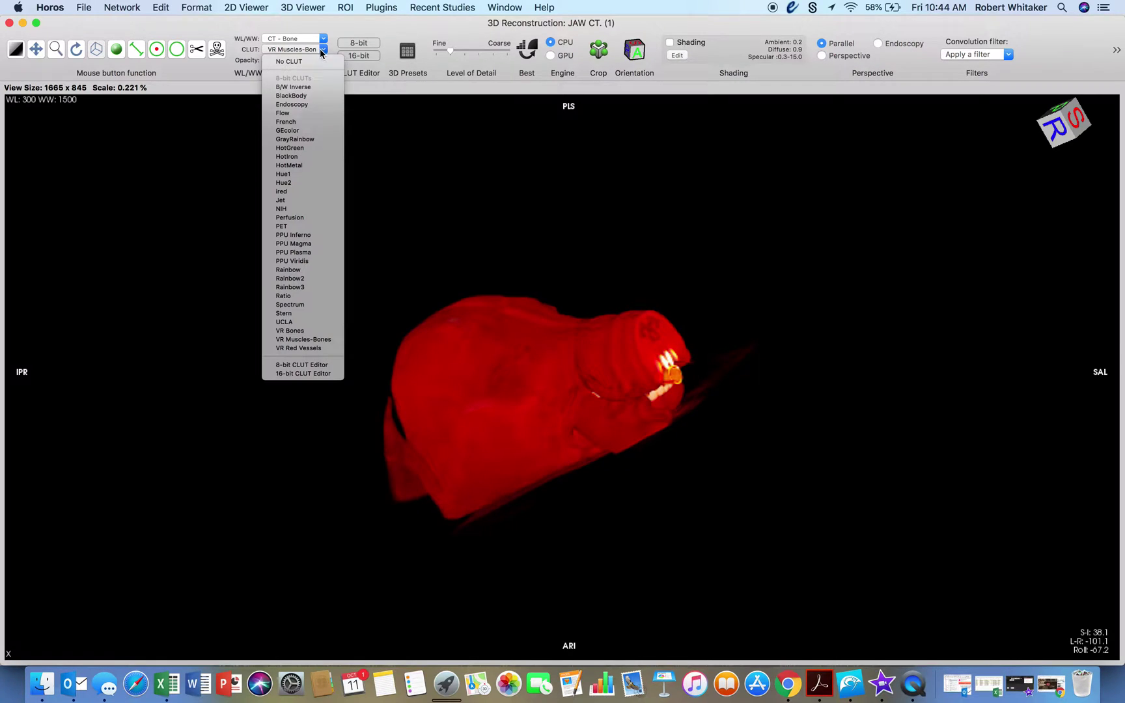
pyautogui.click(329, 348)
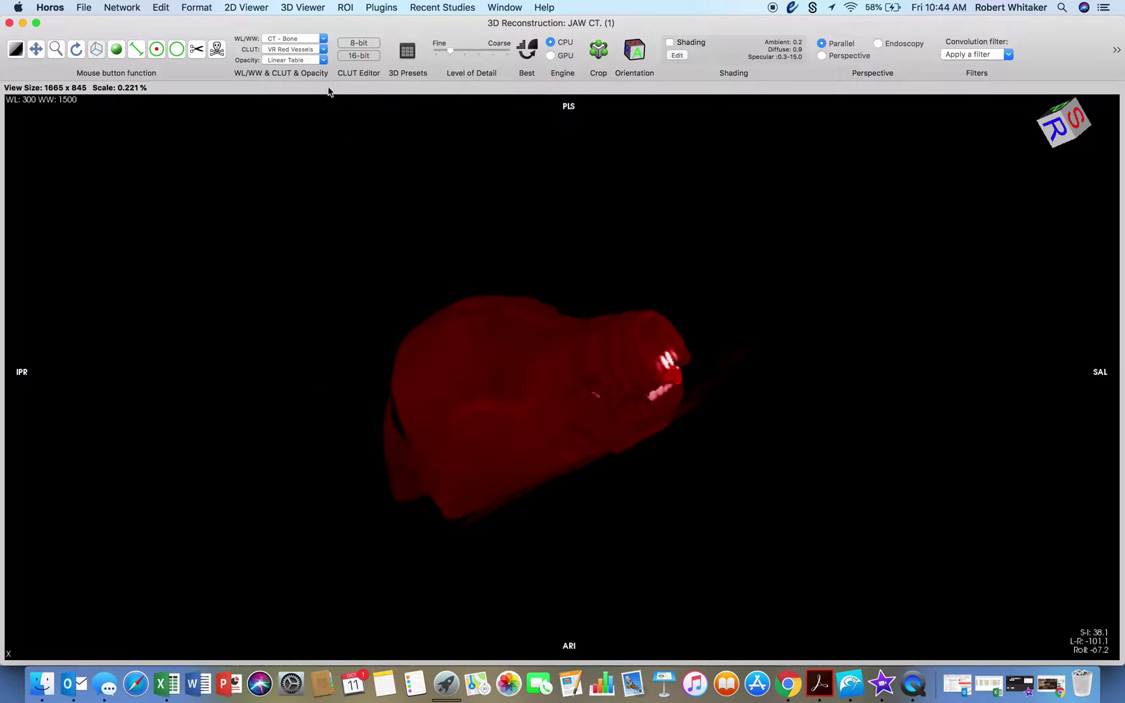
pyautogui.click(323, 51)
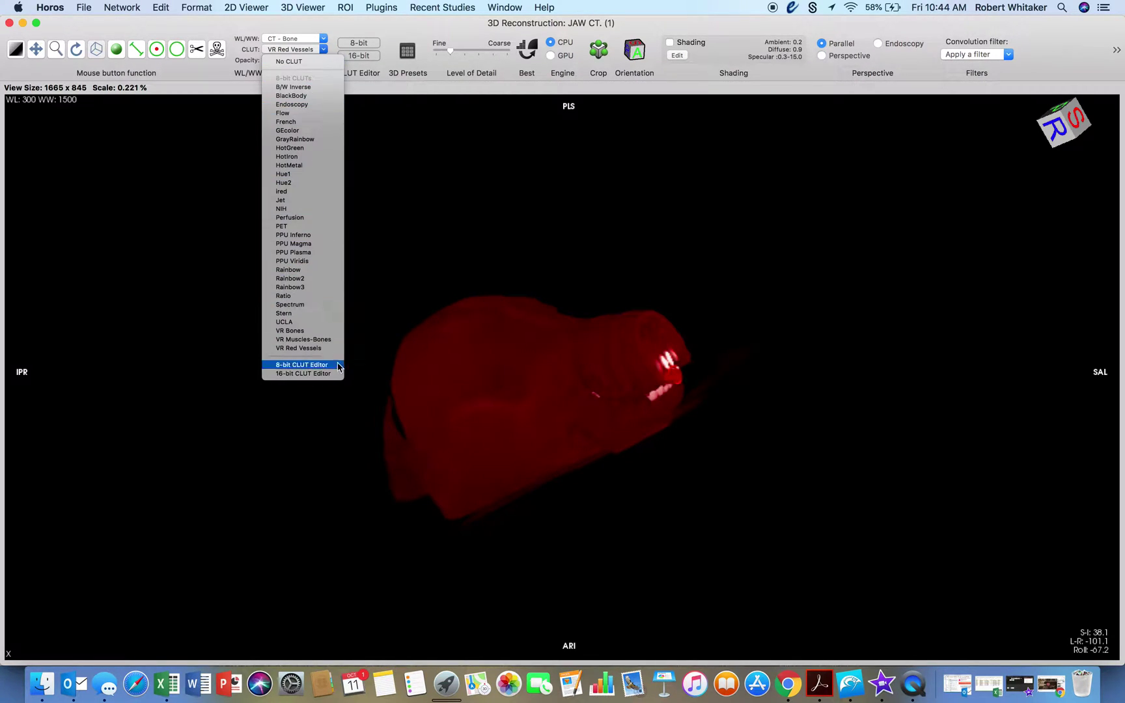
pyautogui.click(315, 332)
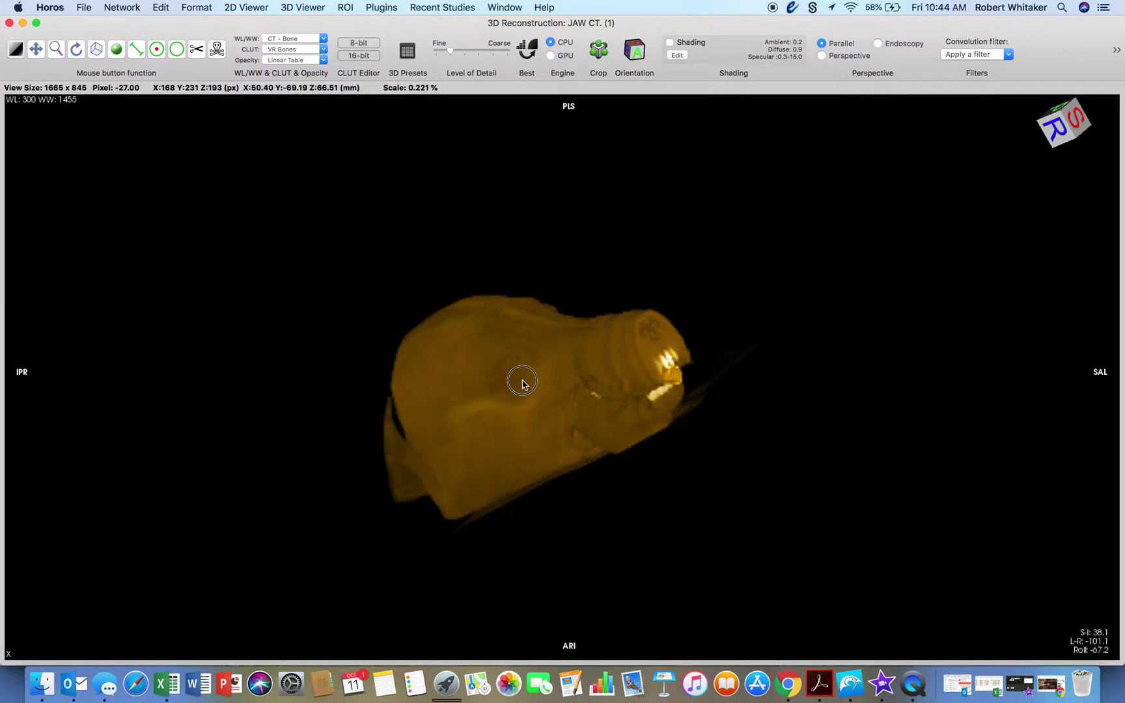
pyautogui.moveTo(520, 381); pyautogui.dragTo(563, 350)
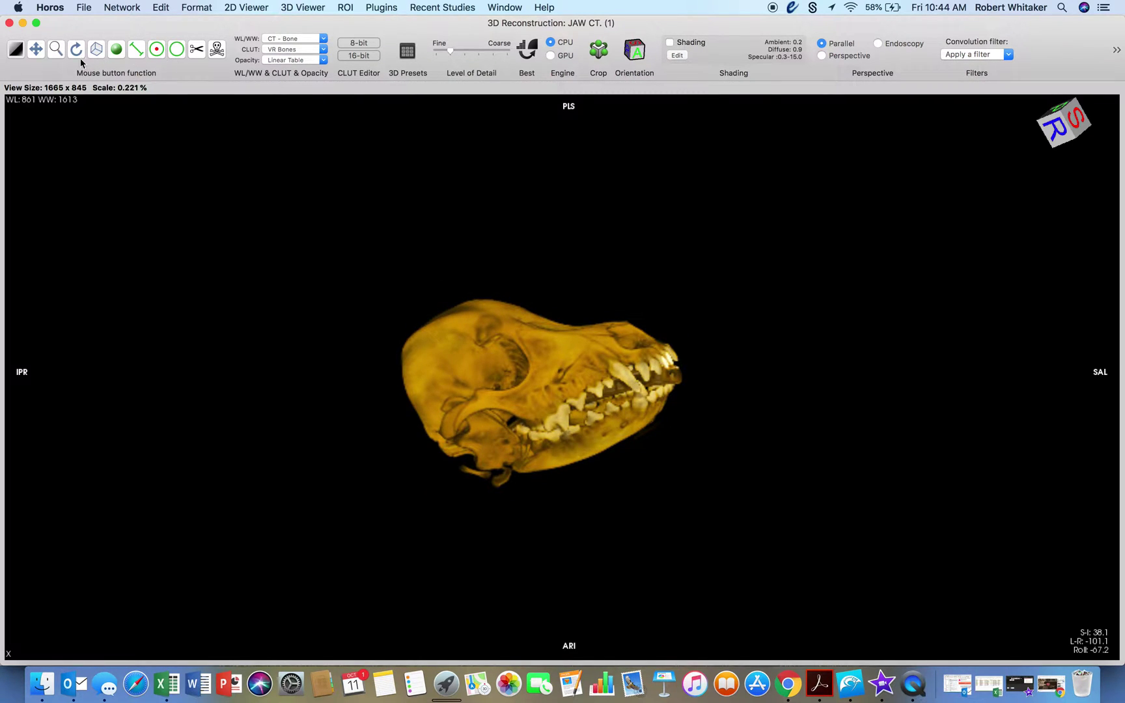
# Zoom in to enlarge the skull, shown at window level 861 / width 1613.
pyautogui.click(56, 50)
pyautogui.moveTo(328, 447); pyautogui.dragTo(307, 221)
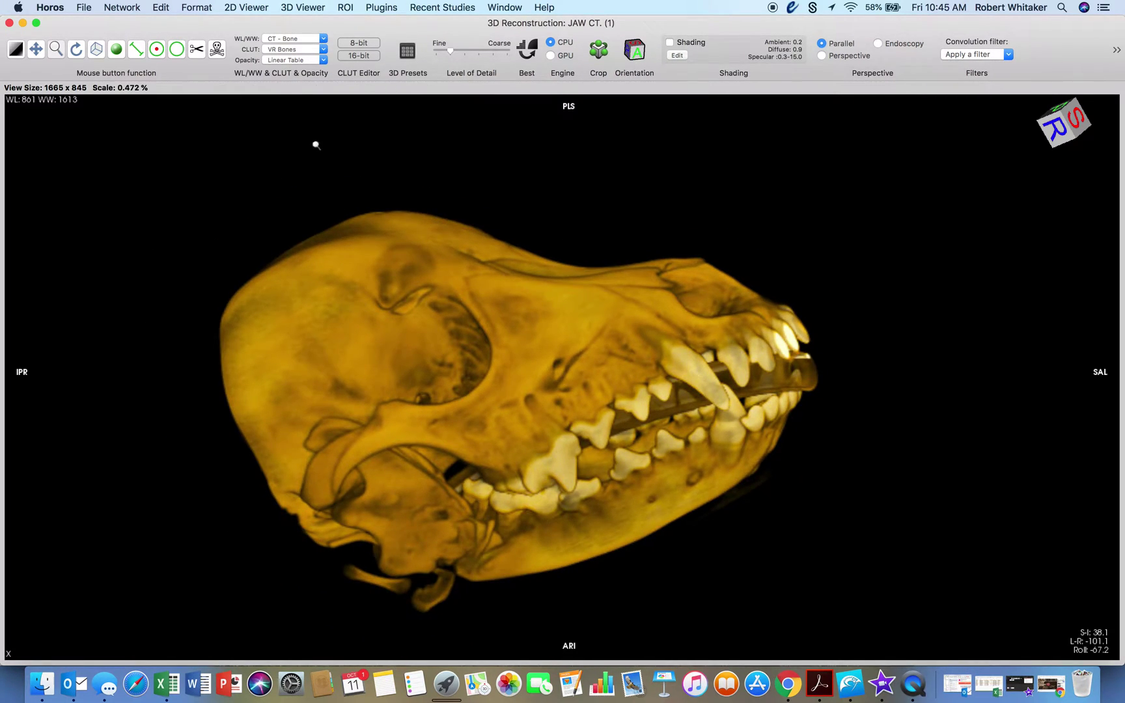
pyautogui.click(95, 50)
# Rotate the skull to a frontal view and zoom out to leave space around it.
pyautogui.moveTo(720, 396); pyautogui.dragTo(508, 372)
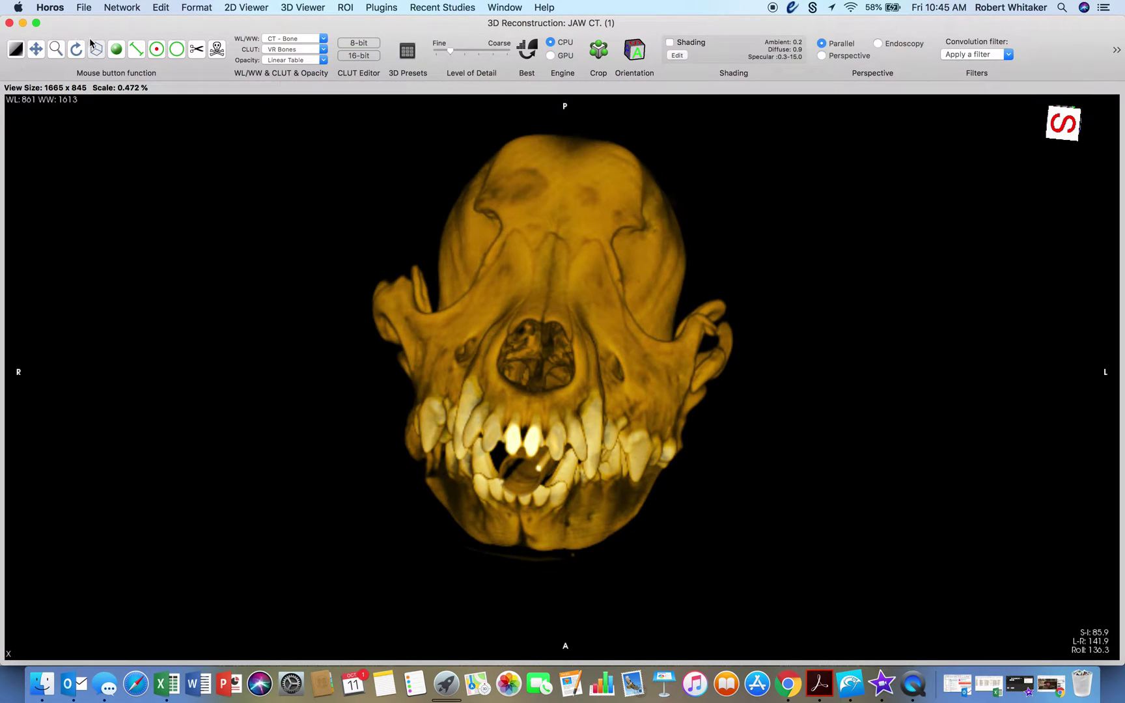
pyautogui.click(56, 49)
pyautogui.moveTo(201, 249); pyautogui.dragTo(243, 368)
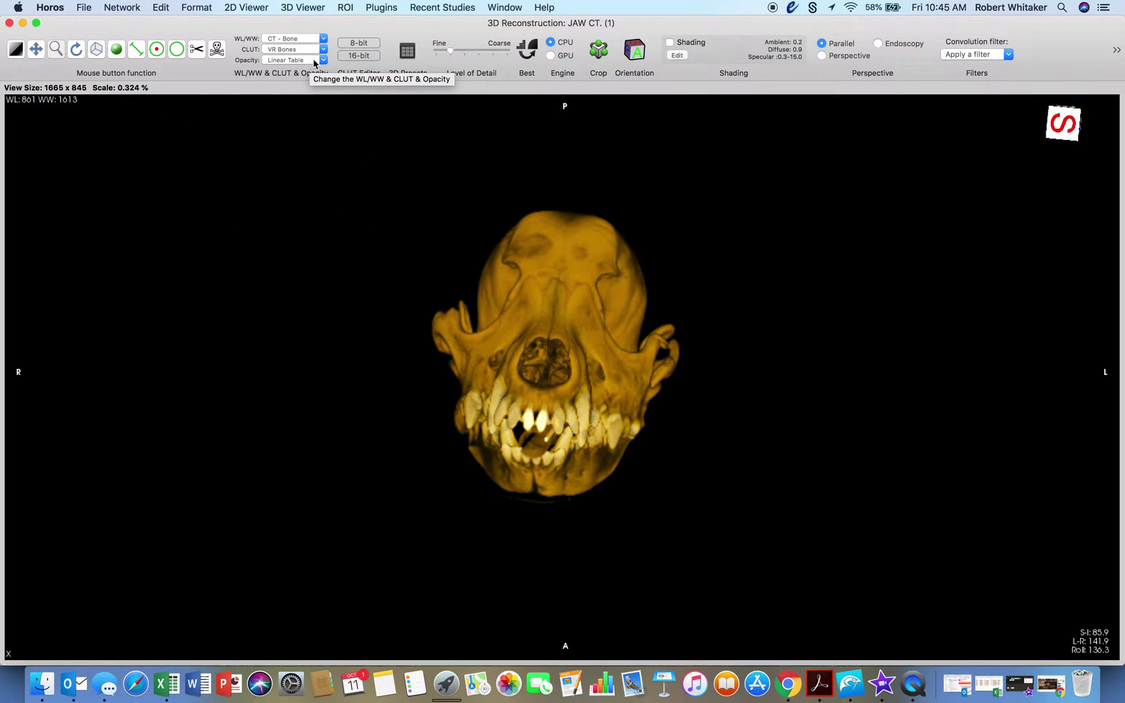
# Drag the crop box's right handle to the midline, cutting away the skull's left half.
pyautogui.click(599, 50)
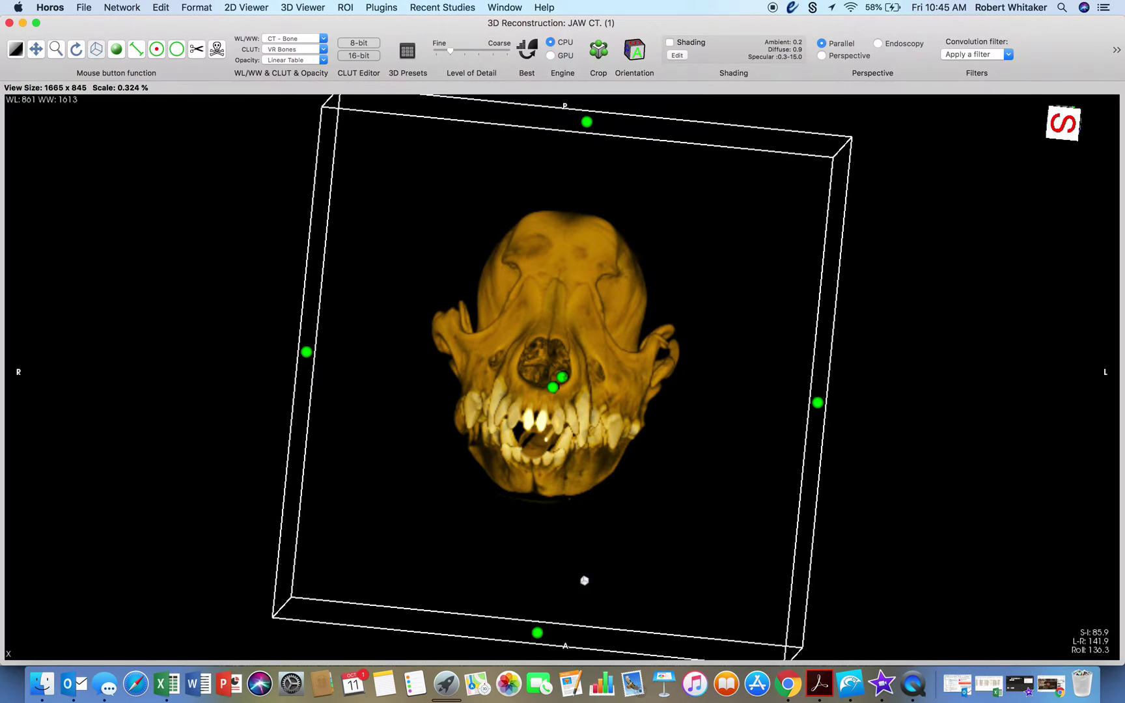
pyautogui.moveTo(817, 403); pyautogui.dragTo(549, 400)
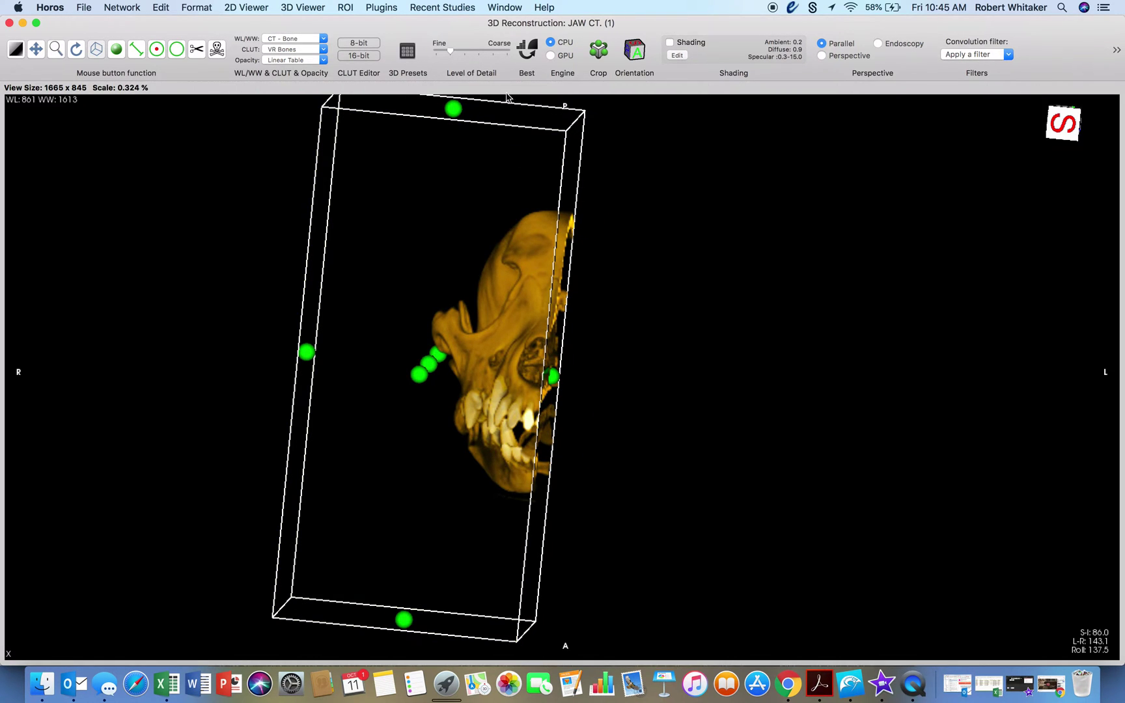
pyautogui.click(599, 52)
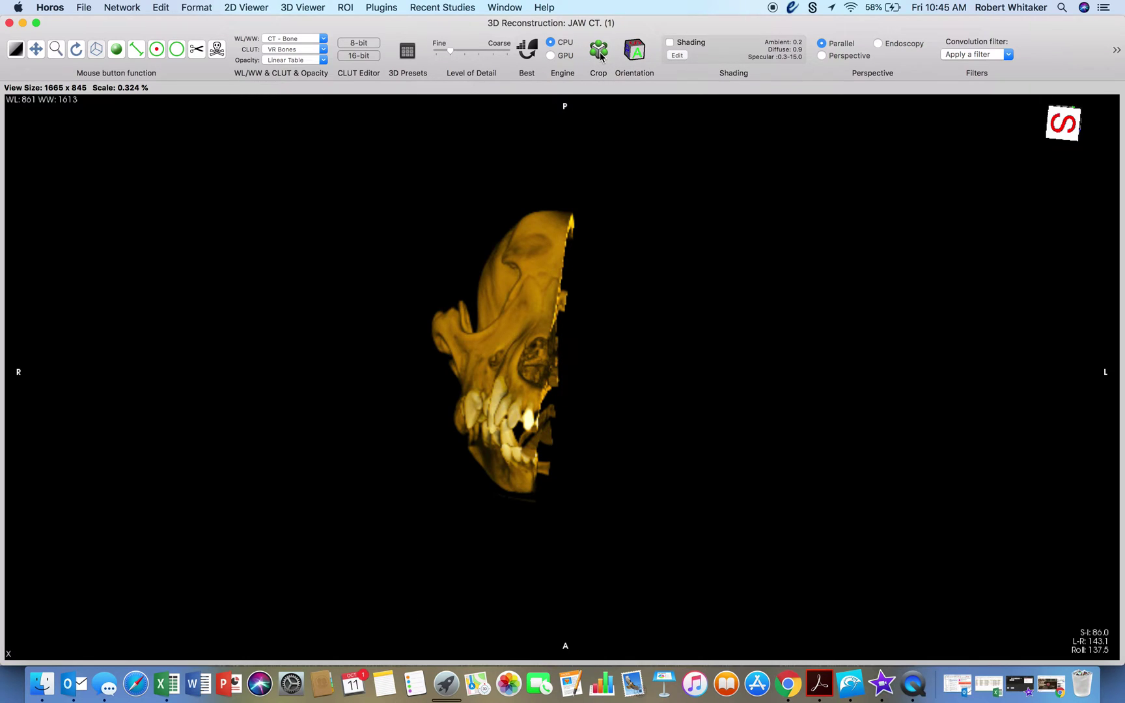
# Turn the half skull to a front-oblique view of the jaw and zoom in slightly.
pyautogui.moveTo(521, 365); pyautogui.dragTo(196, 377)
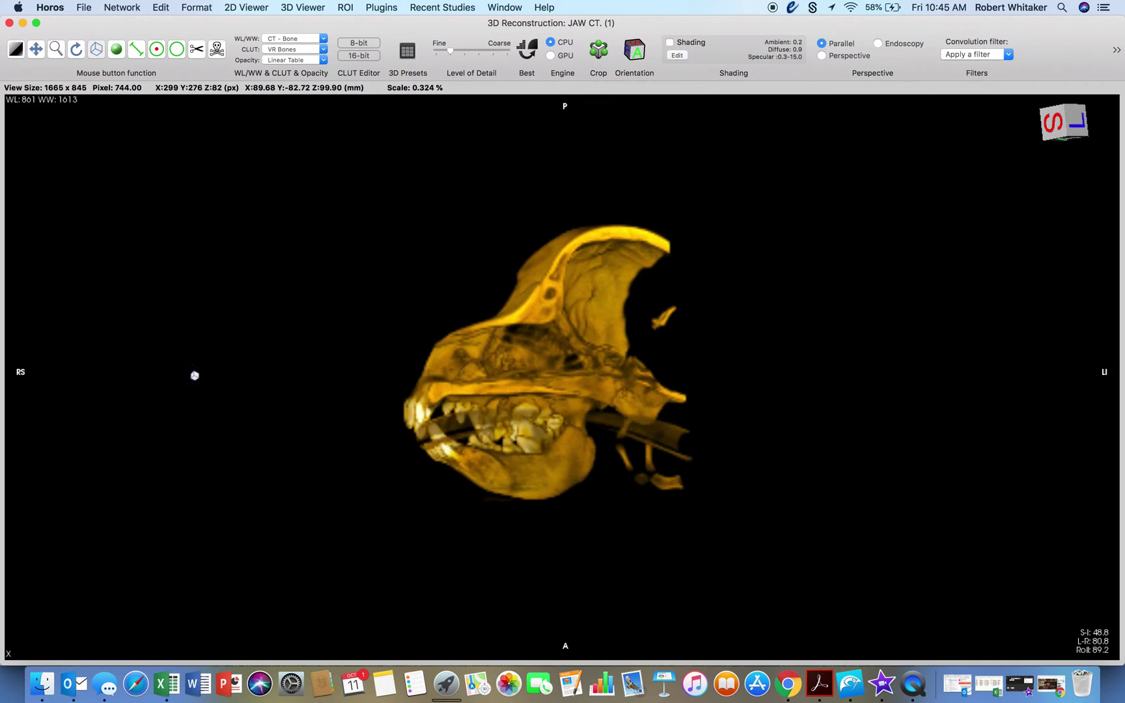
pyautogui.moveTo(318, 408); pyautogui.dragTo(736, 390)
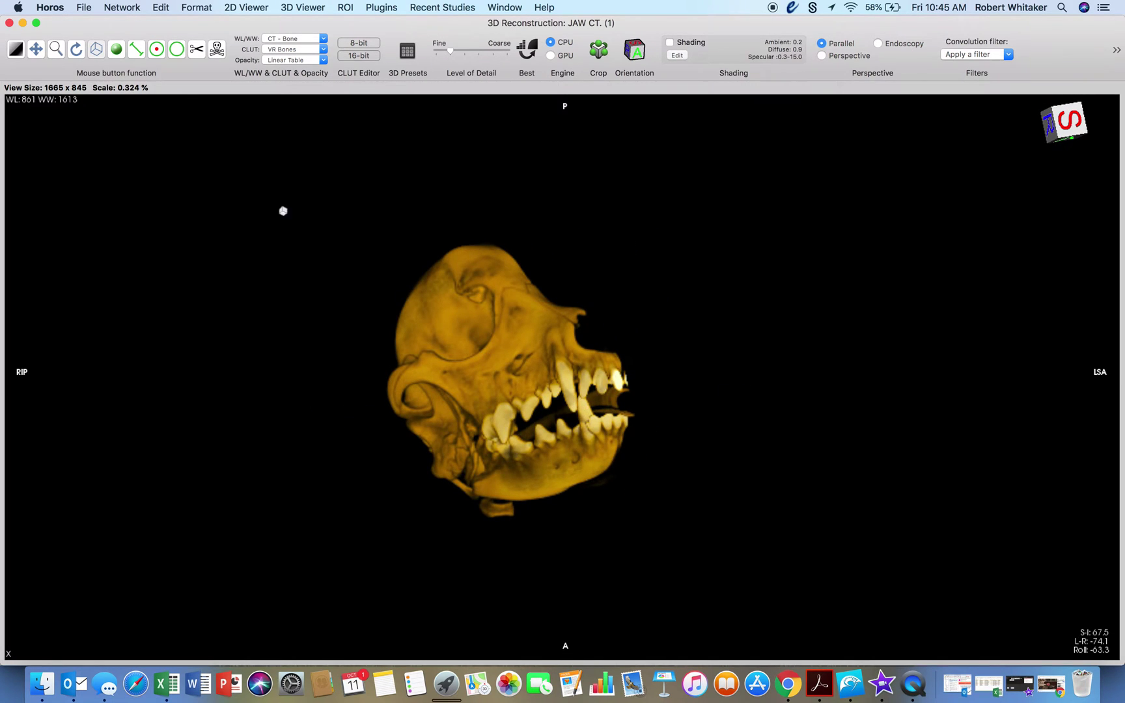
pyautogui.click(58, 49)
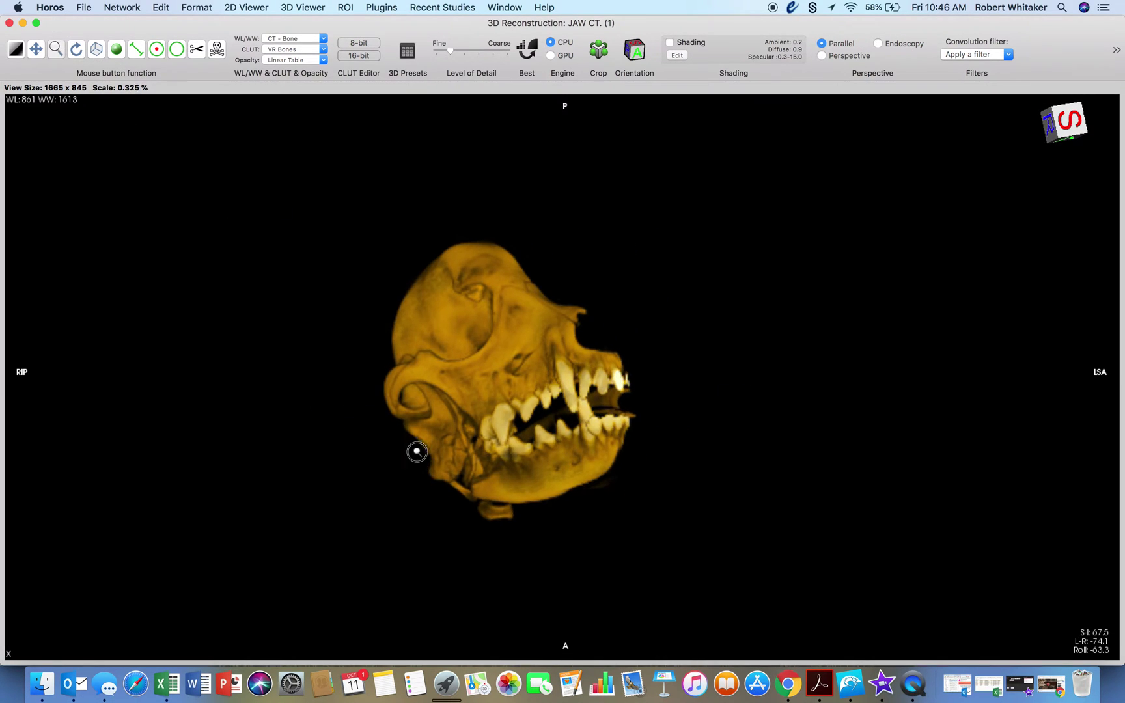
pyautogui.moveTo(415, 452); pyautogui.dragTo(448, 454)
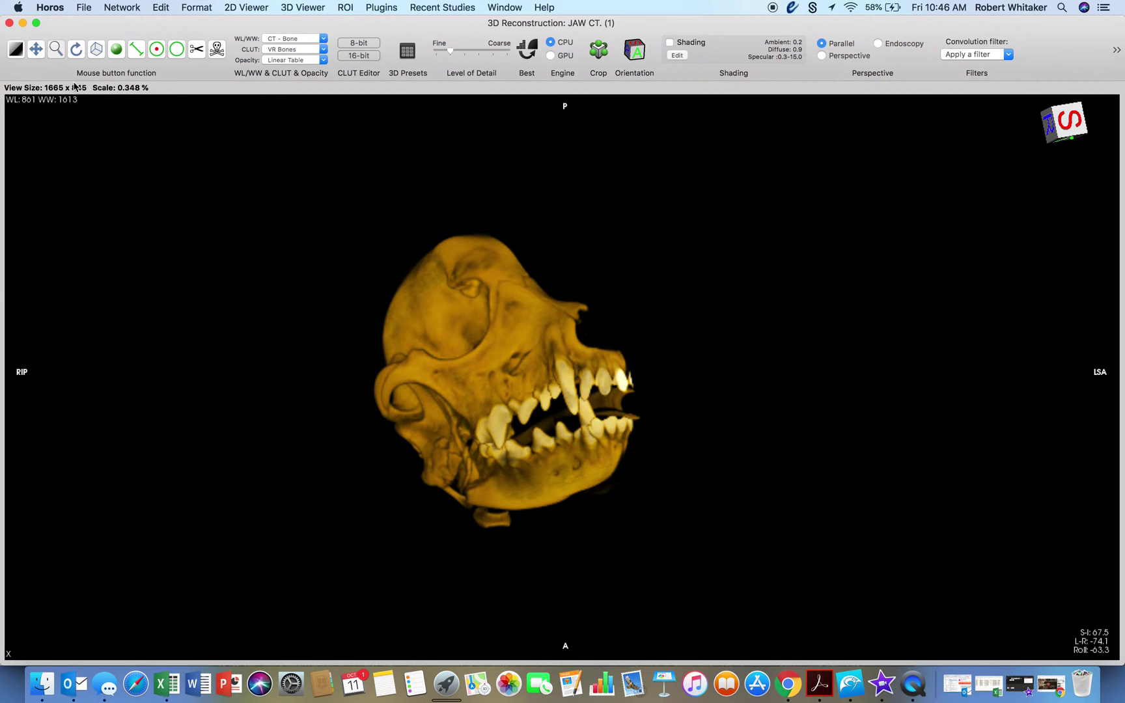
pyautogui.click(282, 6)
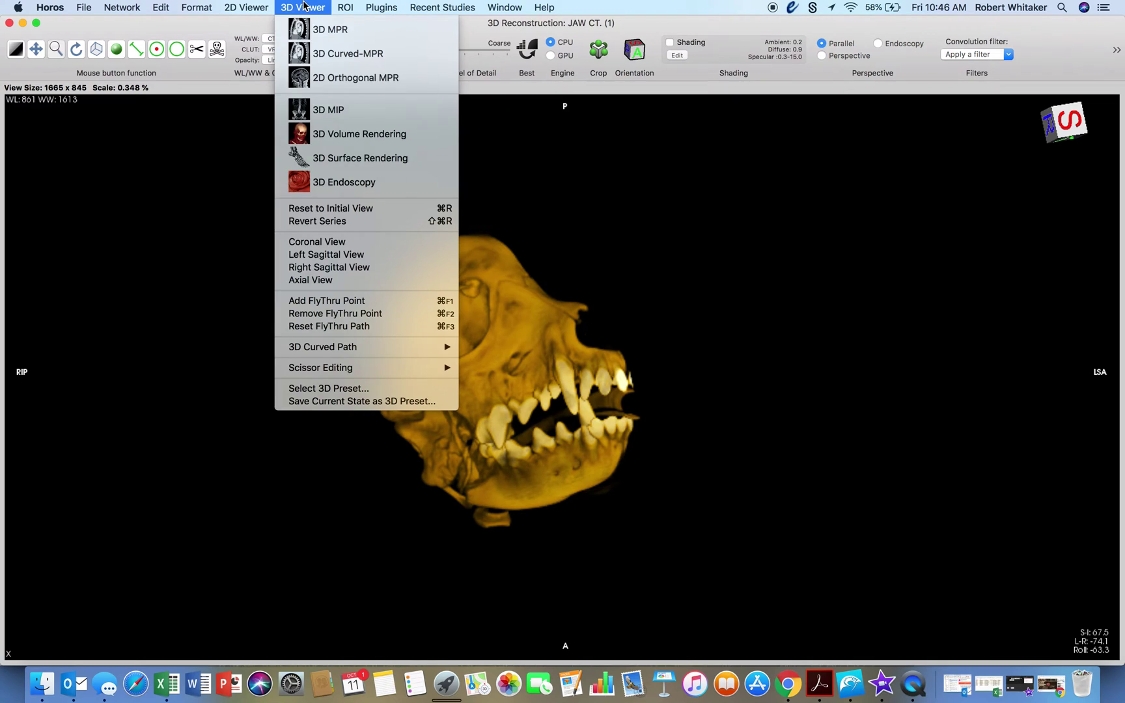
# Open the scan in 3D MPR and rotate the sagittal slice plane of the skull.
pyautogui.click(339, 35)
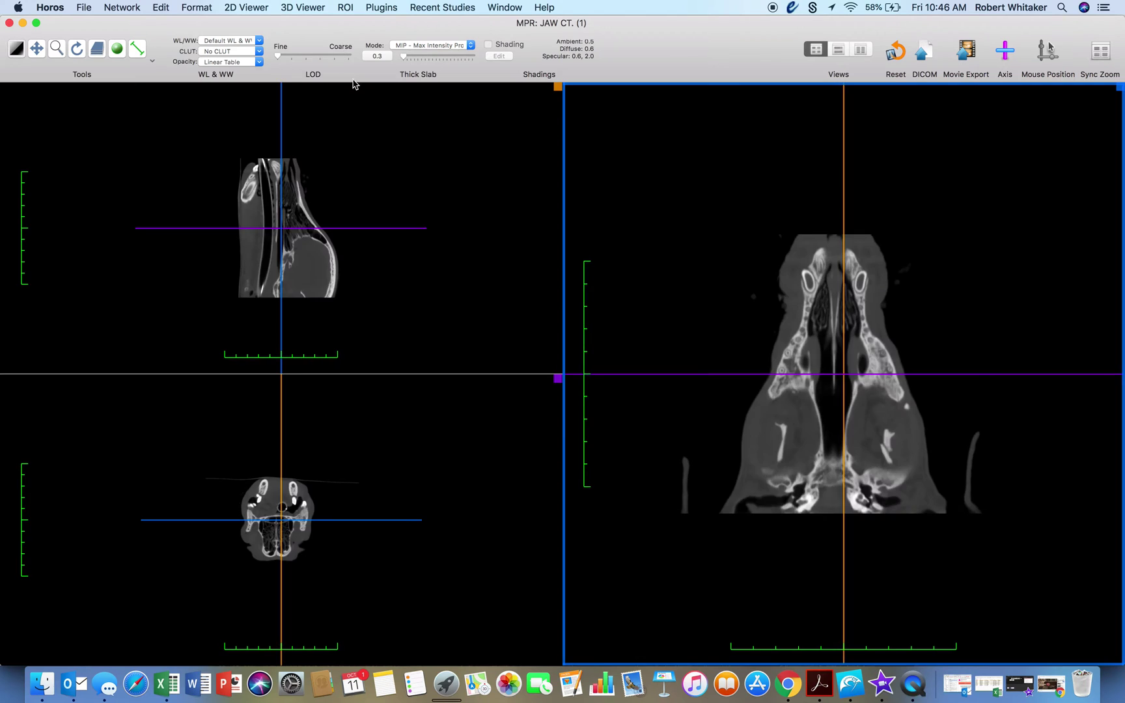
pyautogui.click(76, 48)
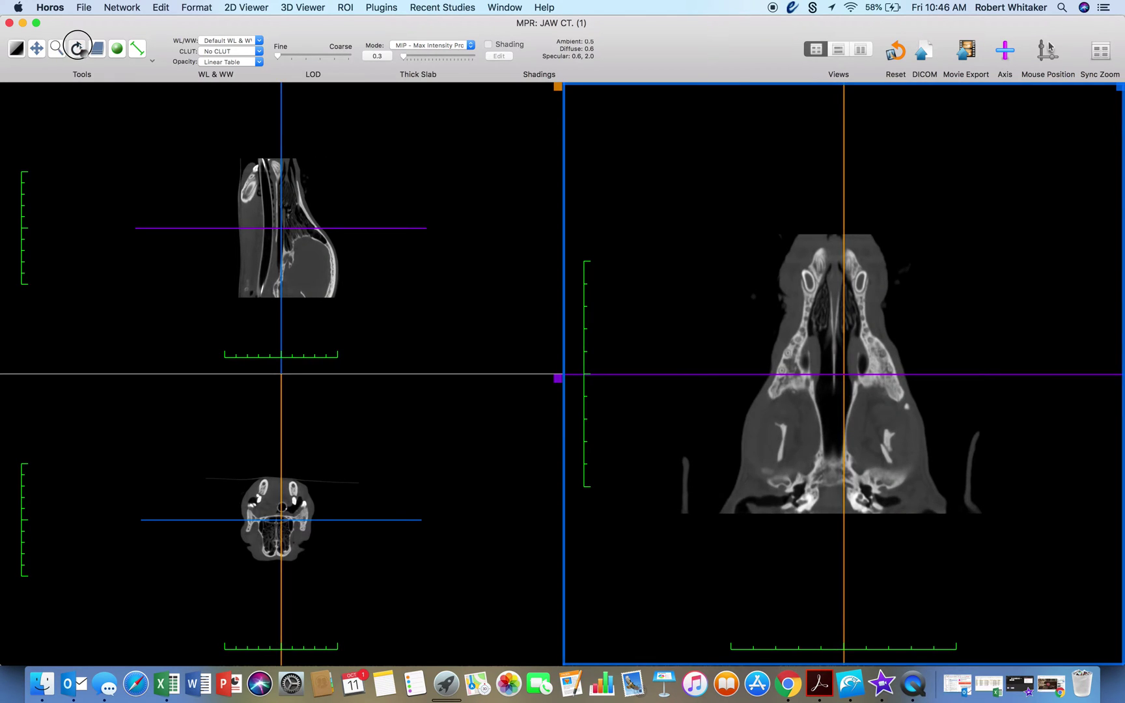
pyautogui.moveTo(397, 127); pyautogui.dragTo(473, 229)
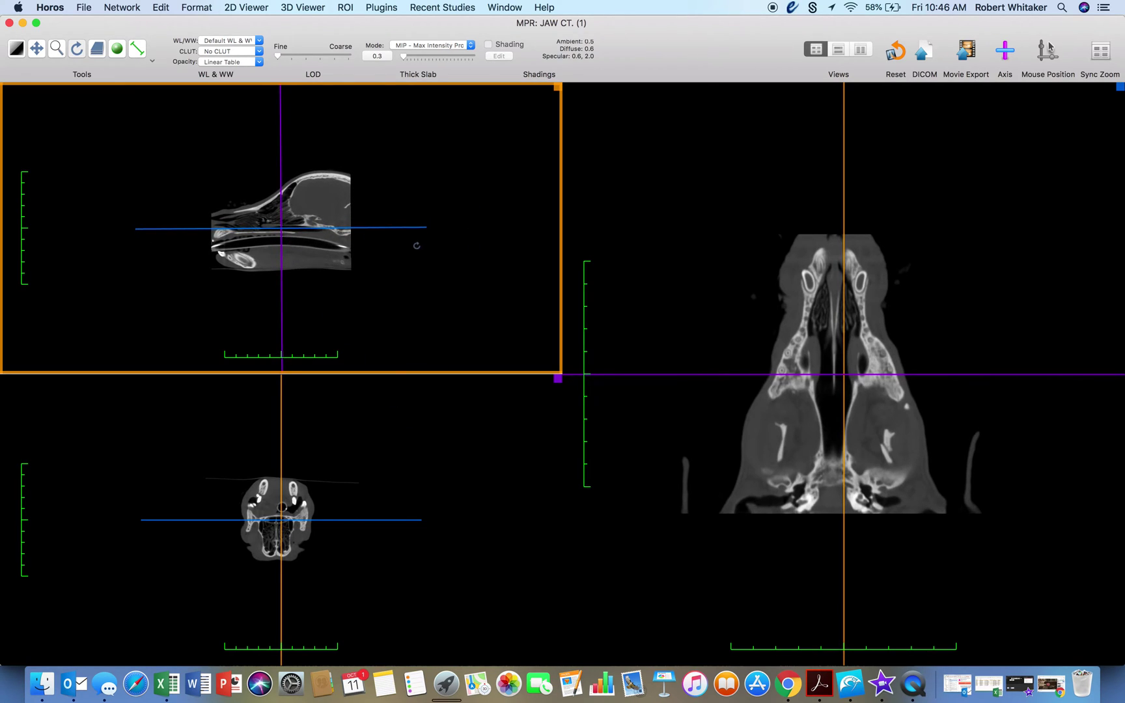
# Shift the slice intersection left across the skull and enlarge the sagittal pane.
pyautogui.moveTo(843, 376); pyautogui.dragTo(801, 369)
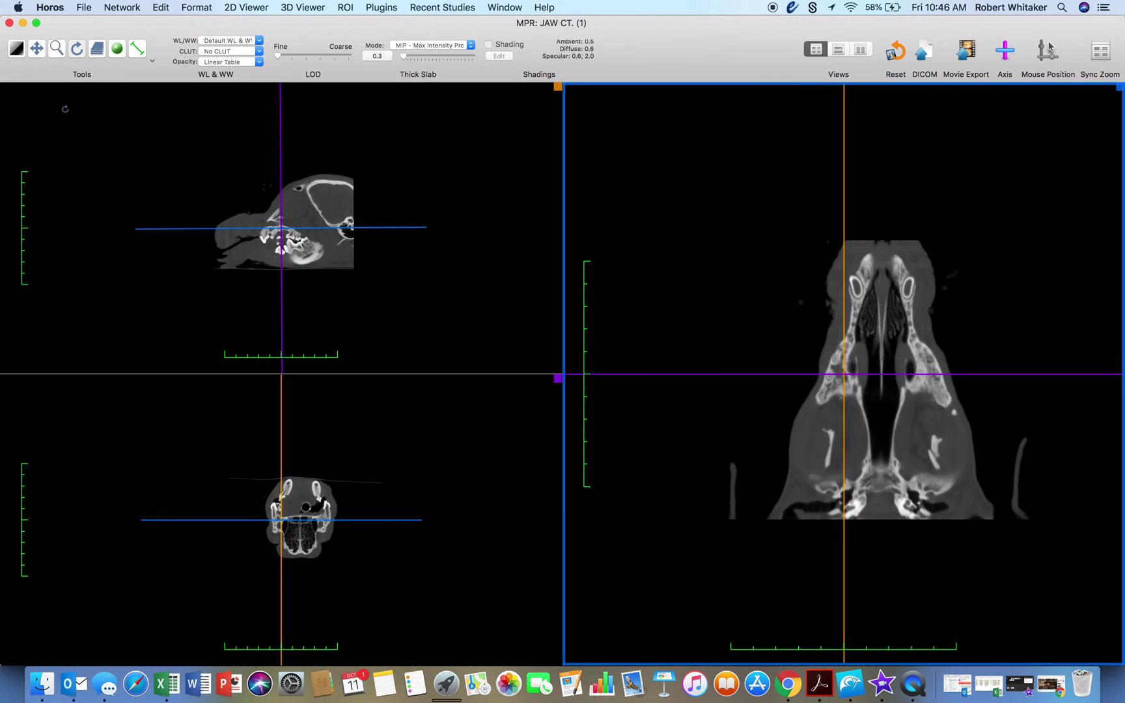
pyautogui.click(56, 47)
pyautogui.moveTo(399, 301); pyautogui.dragTo(352, 233)
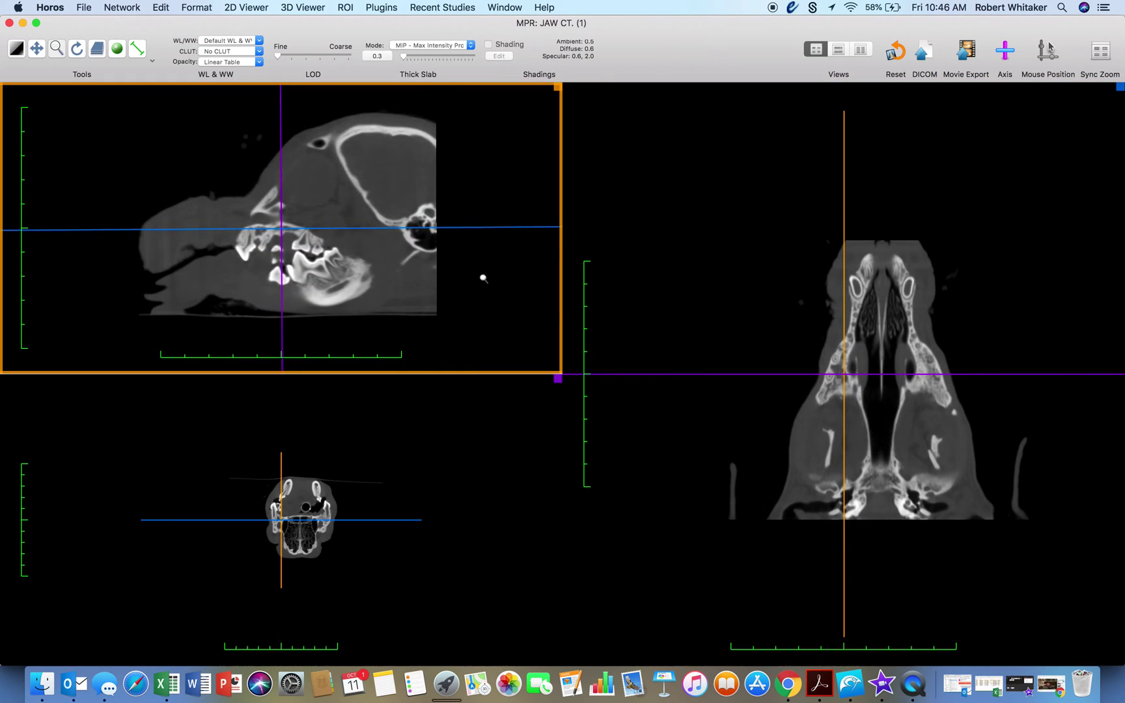
pyautogui.moveTo(844, 376); pyautogui.dragTo(829, 376)
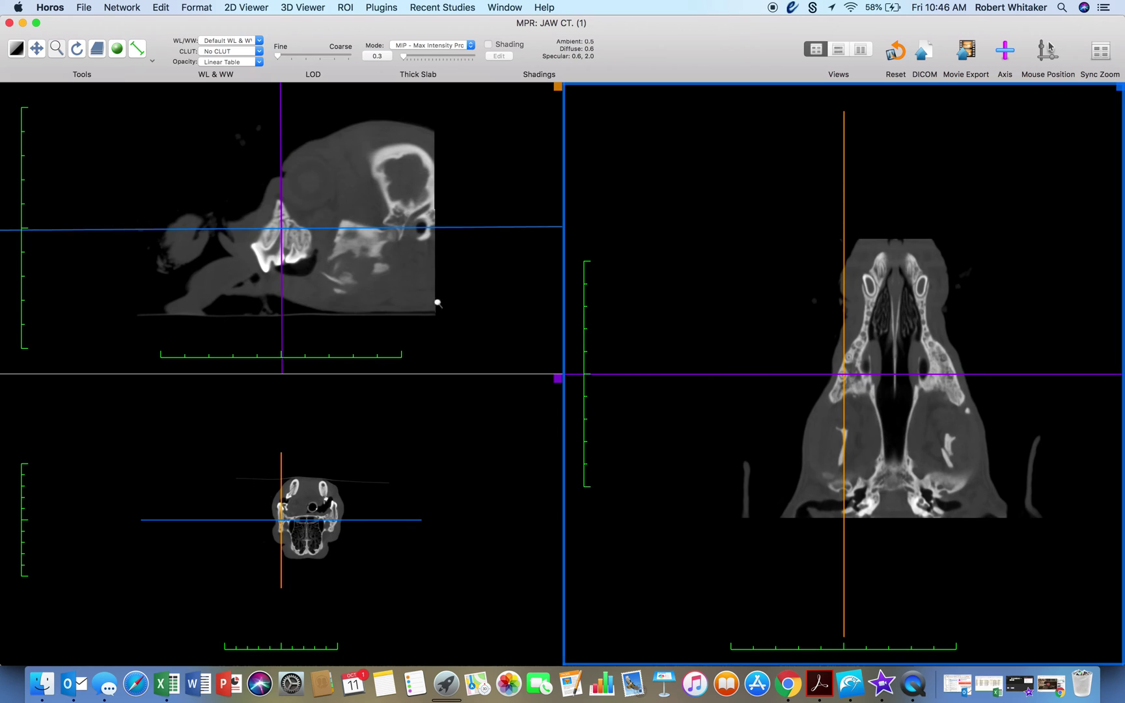